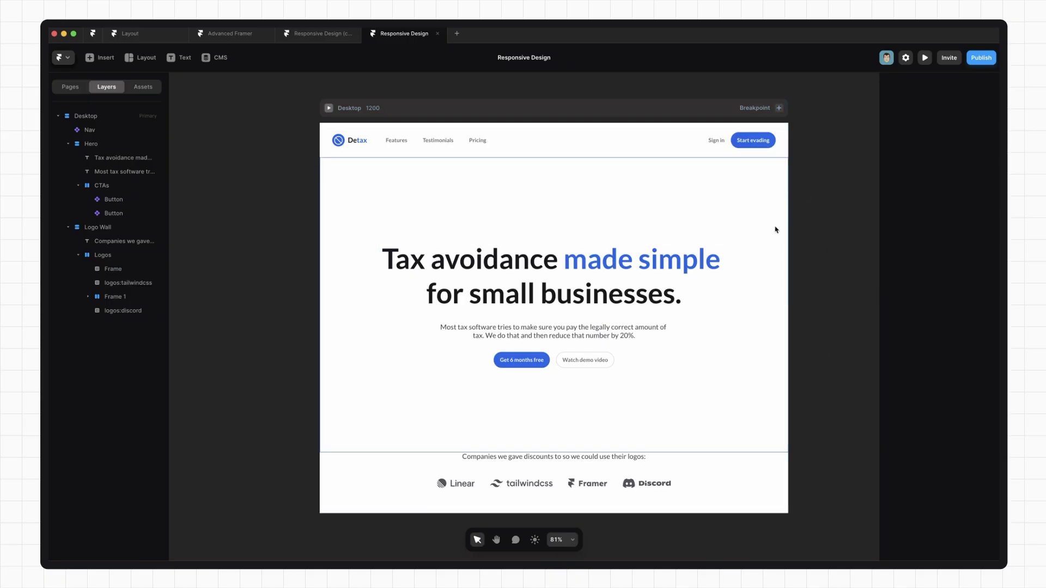
# Inspect the nav bar, headline, paragraph, call-to-action buttons and Logo Wall layers
pyautogui.click(561, 147)
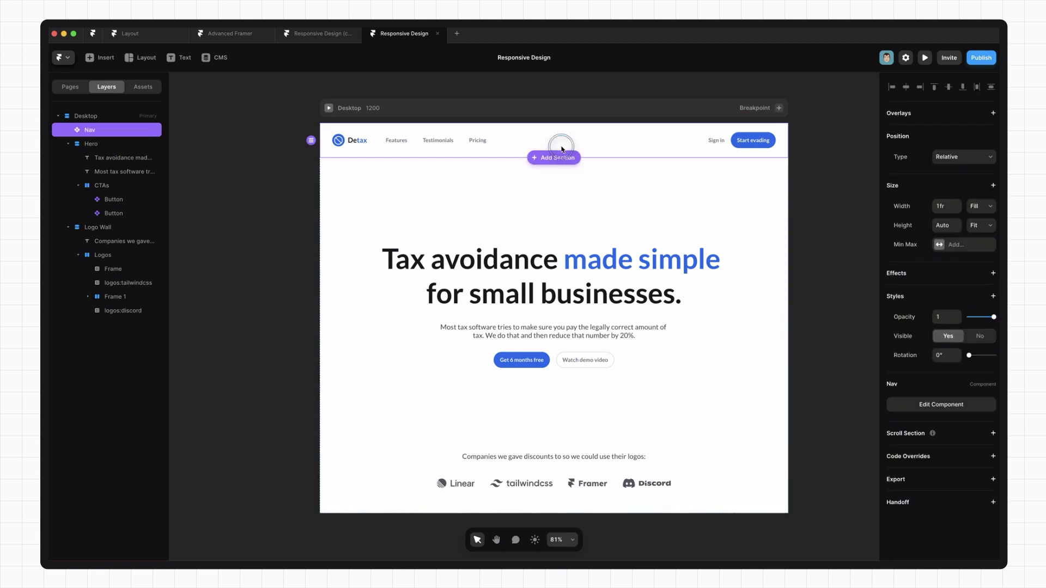
pyautogui.click(567, 276)
pyautogui.click(600, 331)
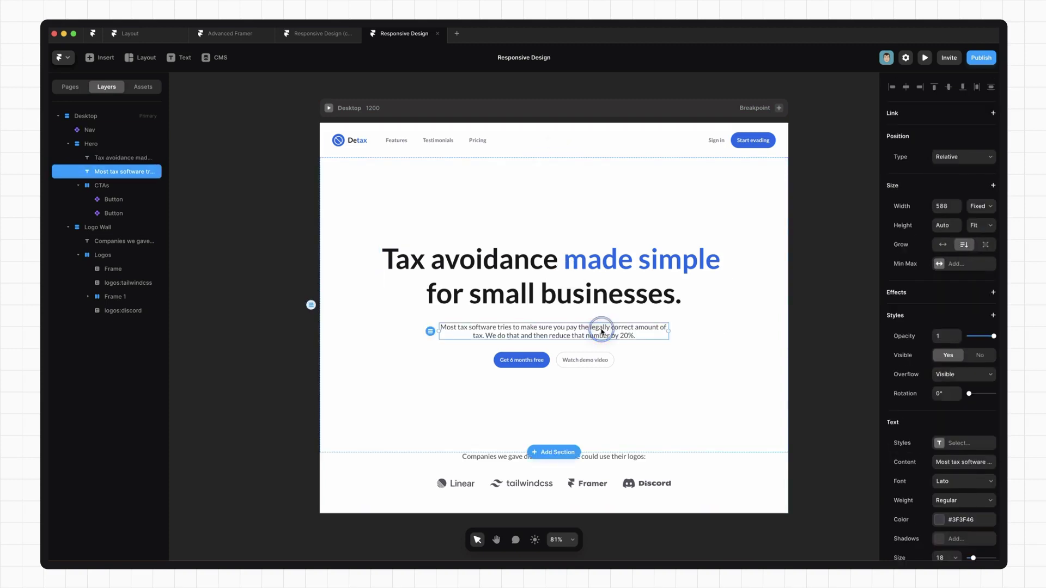
pyautogui.click(556, 361)
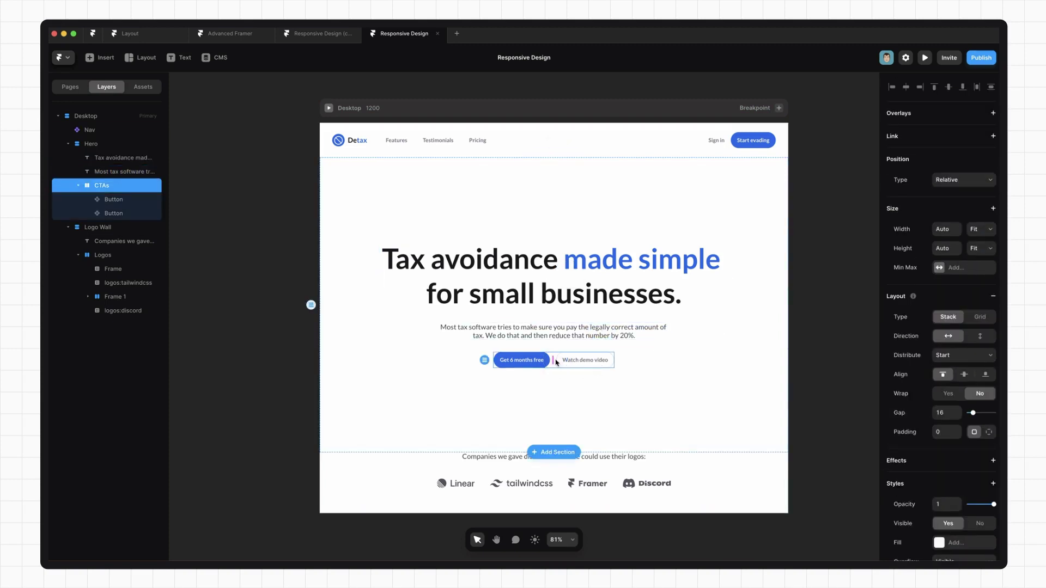
pyautogui.click(626, 483)
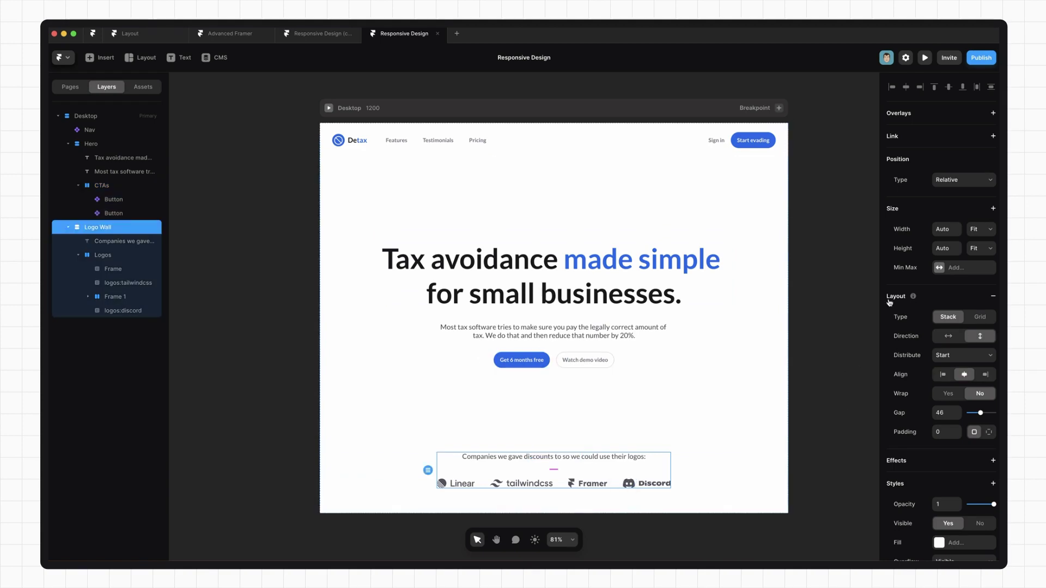
# Preview the live page and test it at narrower and wider widths
pyautogui.click(925, 57)
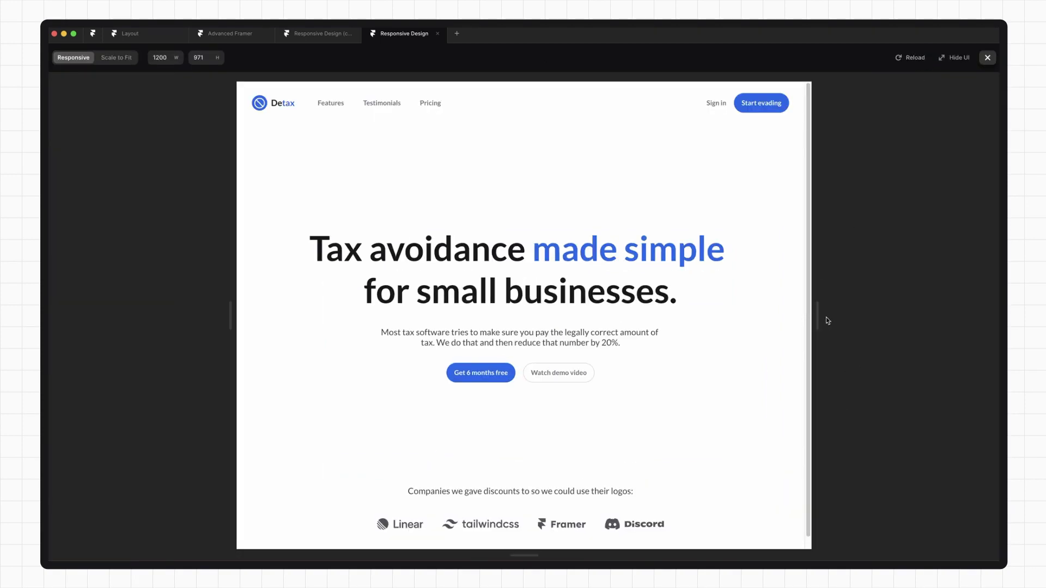
pyautogui.moveTo(821, 319); pyautogui.dragTo(854, 329)
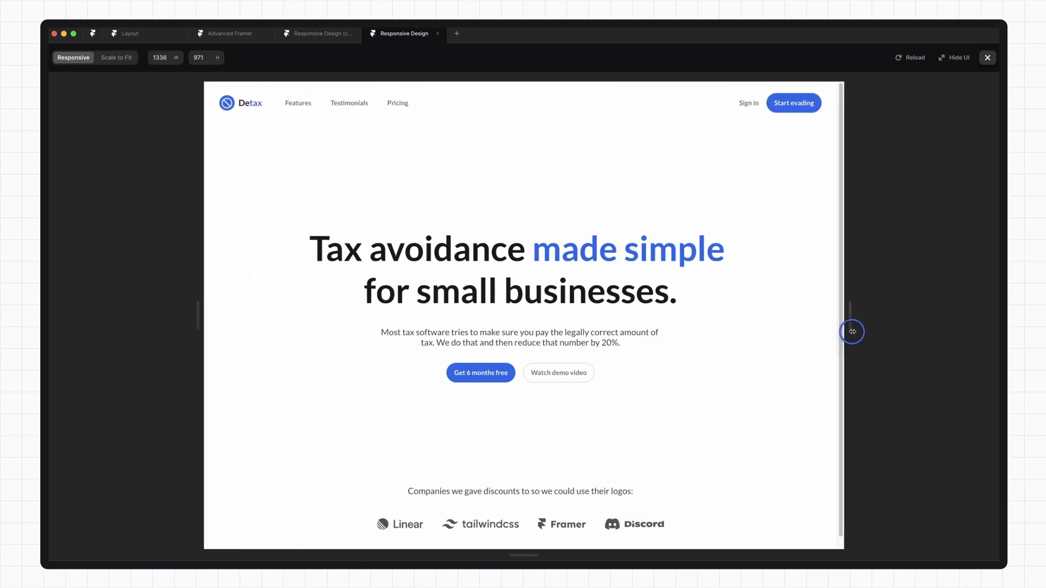
pyautogui.click(987, 57)
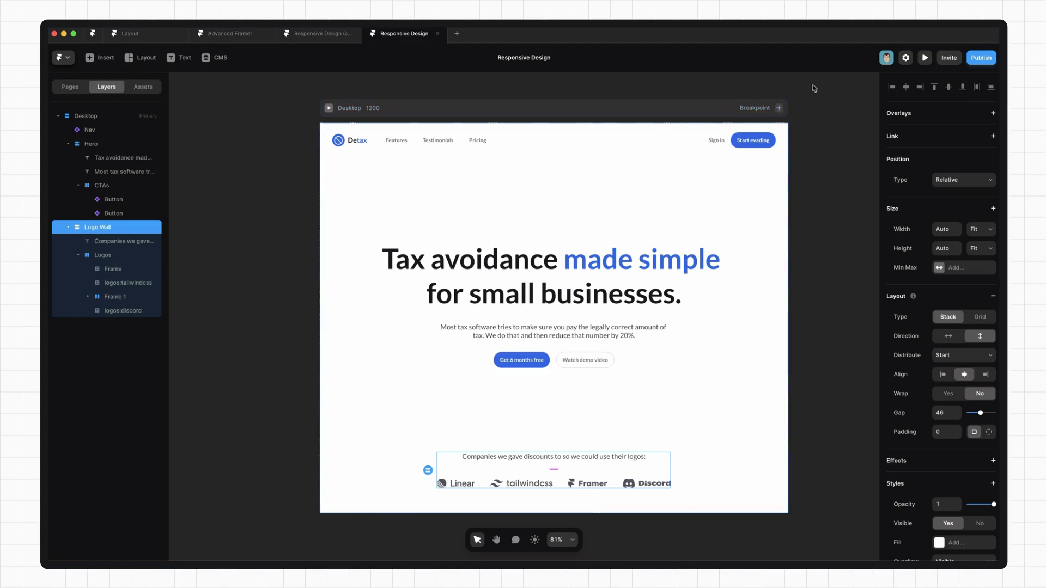
# Add Tablet and Phone breakpoints, then dismiss the Phone breakpoint settings unchanged
pyautogui.click(779, 108)
pyautogui.click(758, 127)
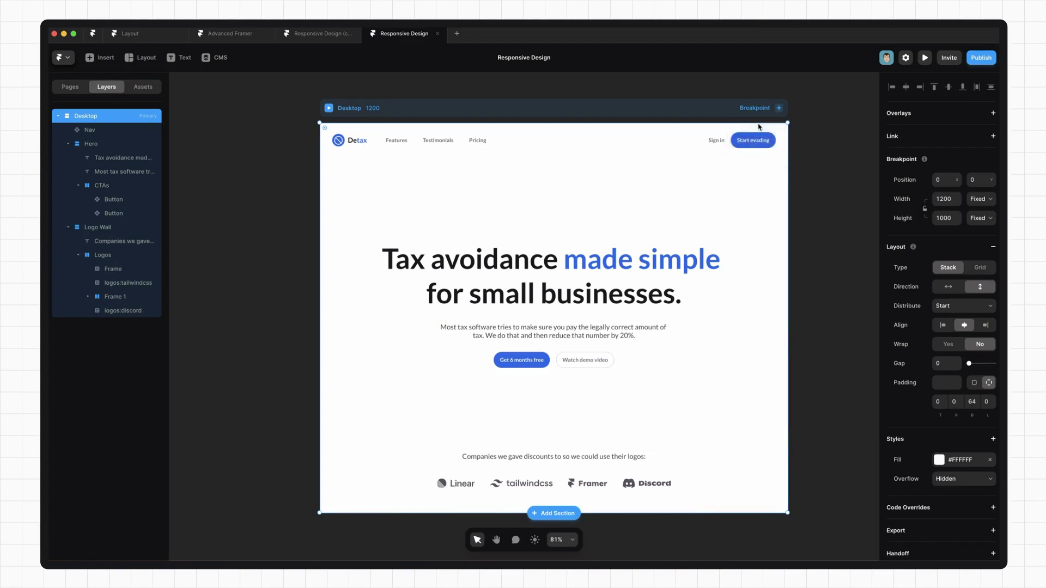
pyautogui.click(675, 106)
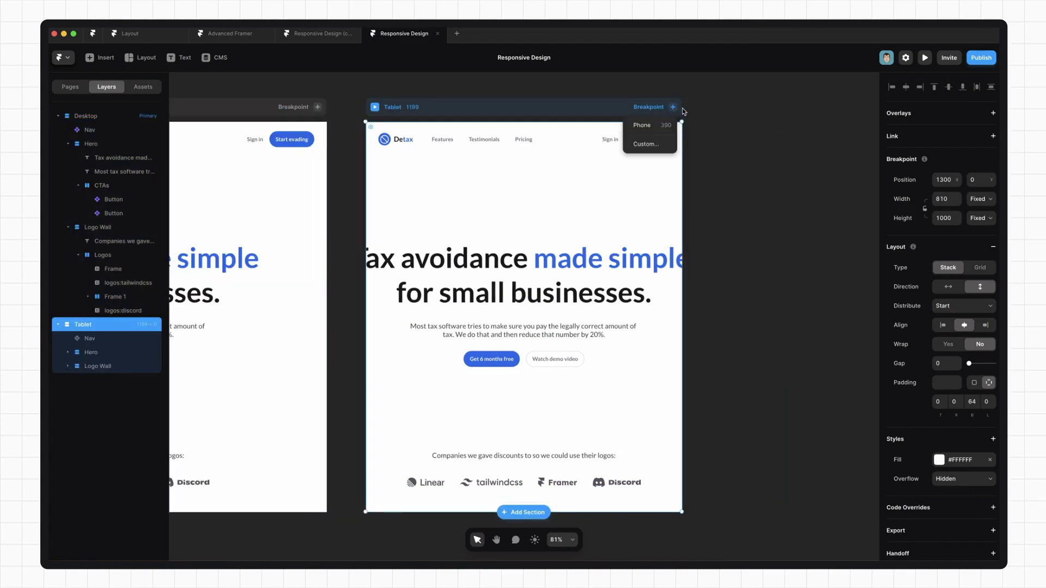
pyautogui.click(649, 131)
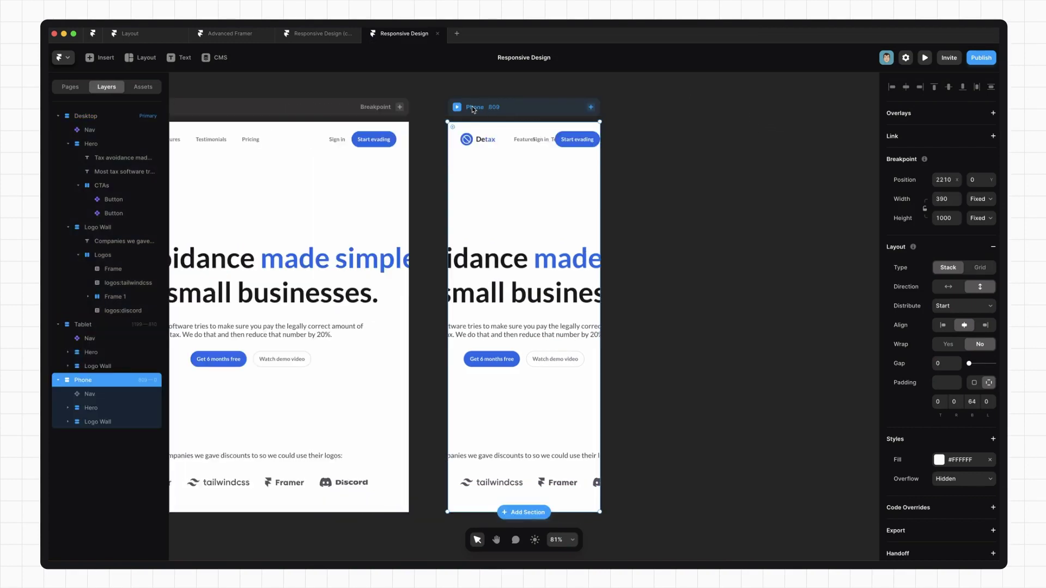
pyautogui.doubleClick(473, 107)
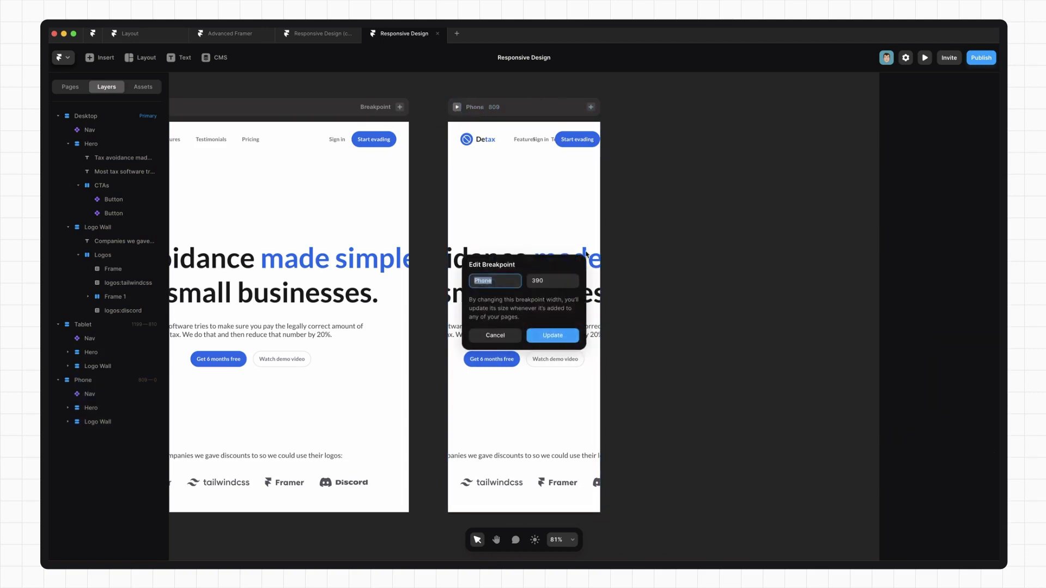
pyautogui.click(495, 335)
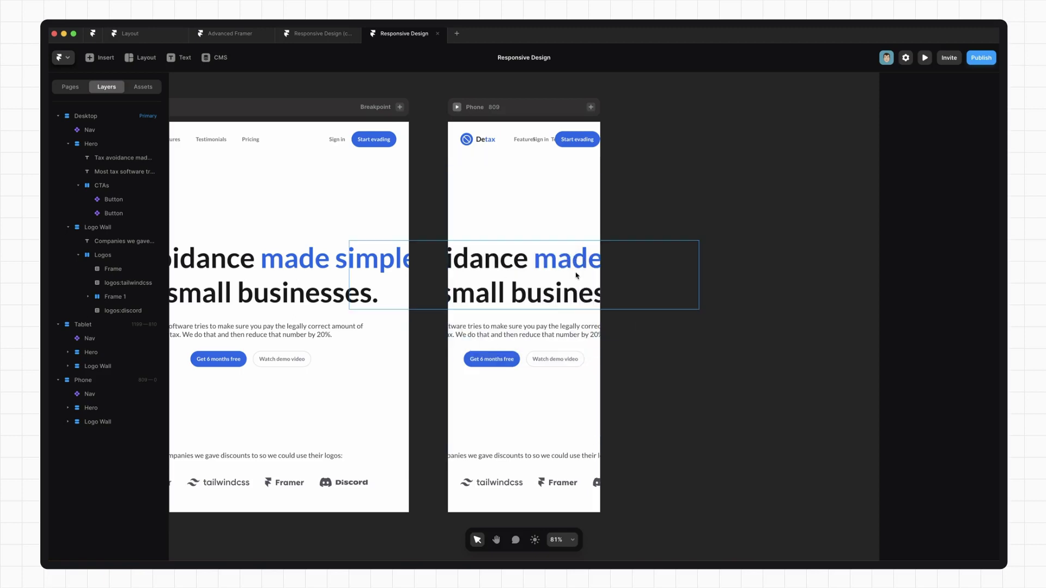
pyautogui.hscroll(-10, 541, 313)
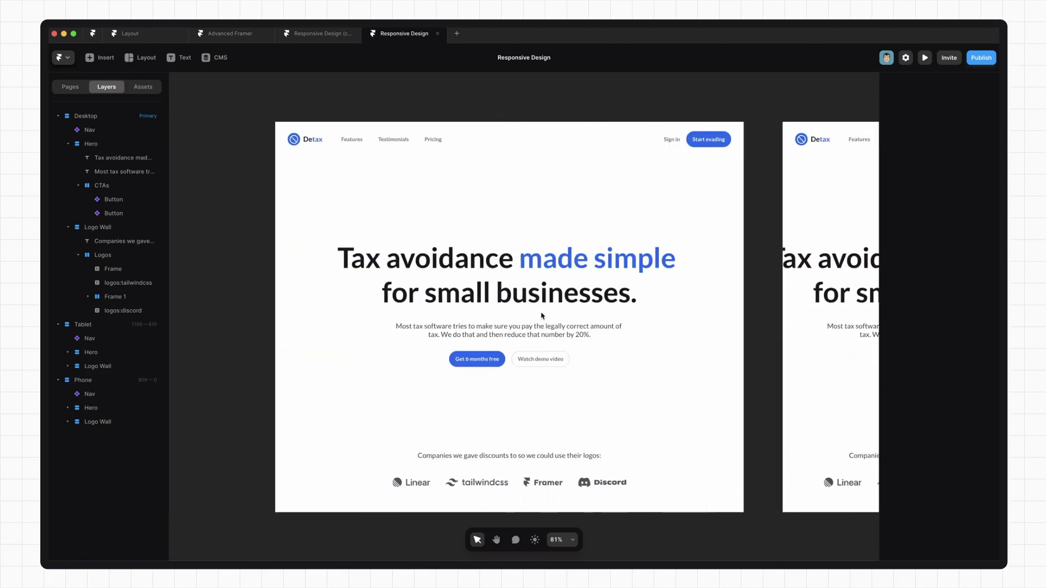
# Set the Desktop hero headline's Position Type to Absolute
pyautogui.click(527, 285)
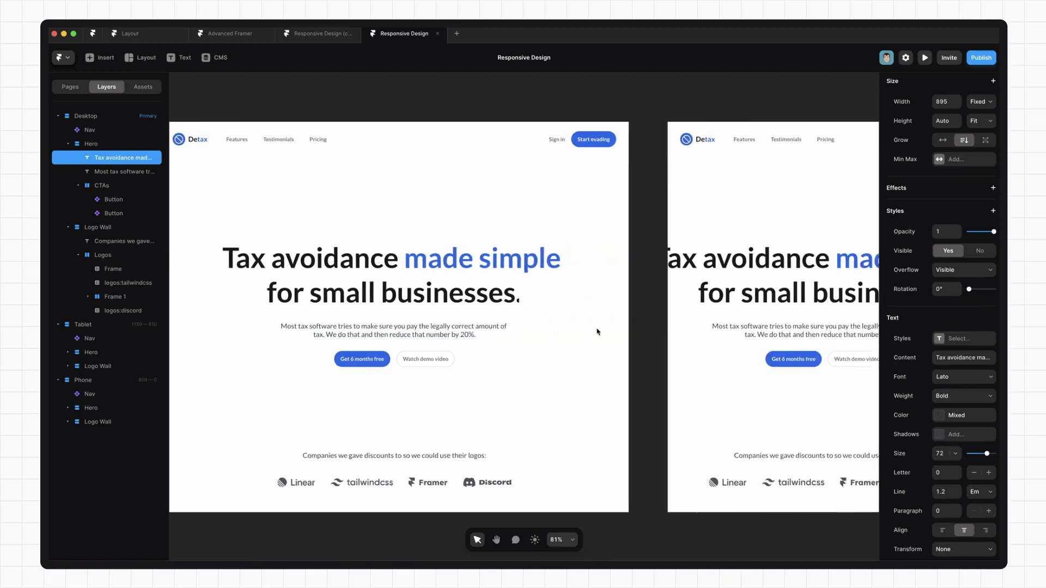
pyautogui.hscroll(5, 648, 316)
pyautogui.hscroll(5, 648, 316)
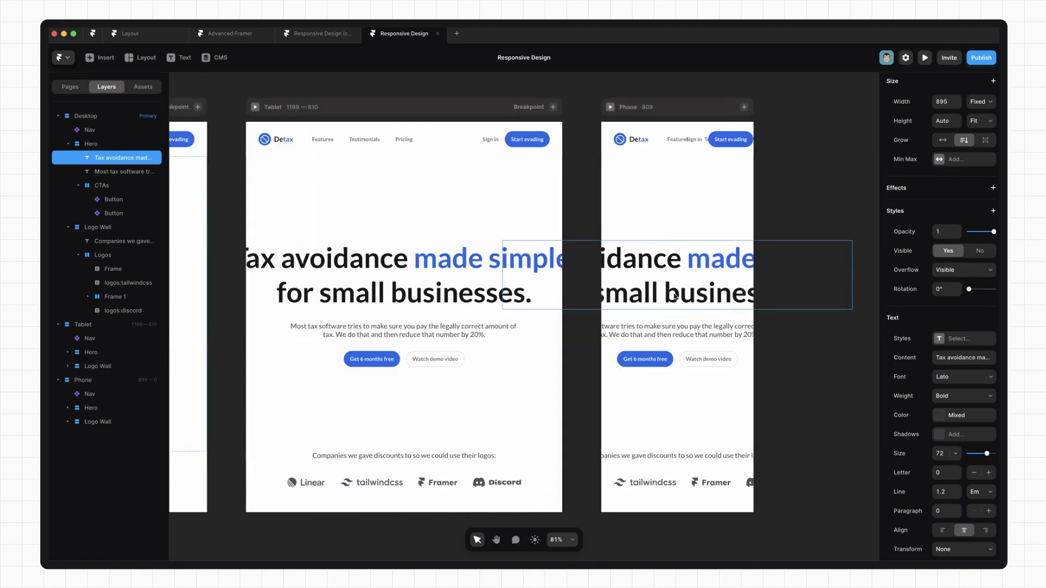
pyautogui.hscroll(-5, 648, 316)
pyautogui.hscroll(-5, 647, 316)
pyautogui.hscroll(-5, 648, 317)
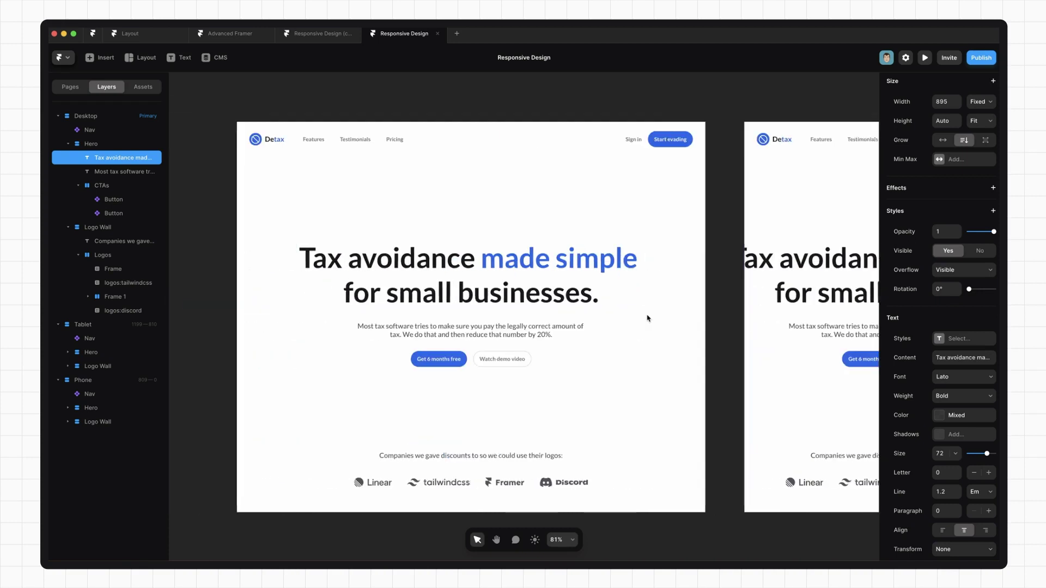
pyautogui.hscroll(-3, 637, 319)
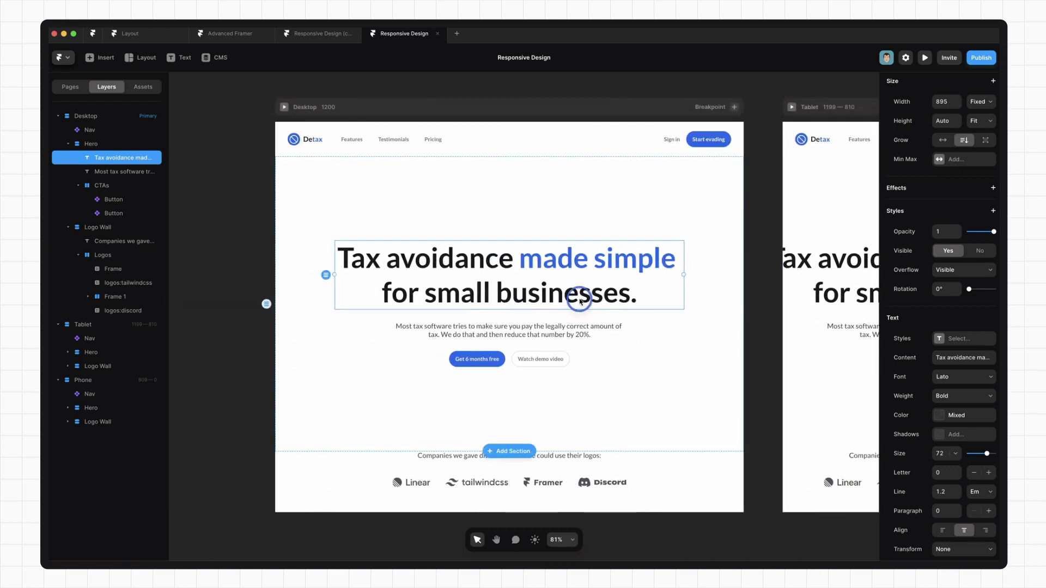
pyautogui.scroll(4, 981, 246)
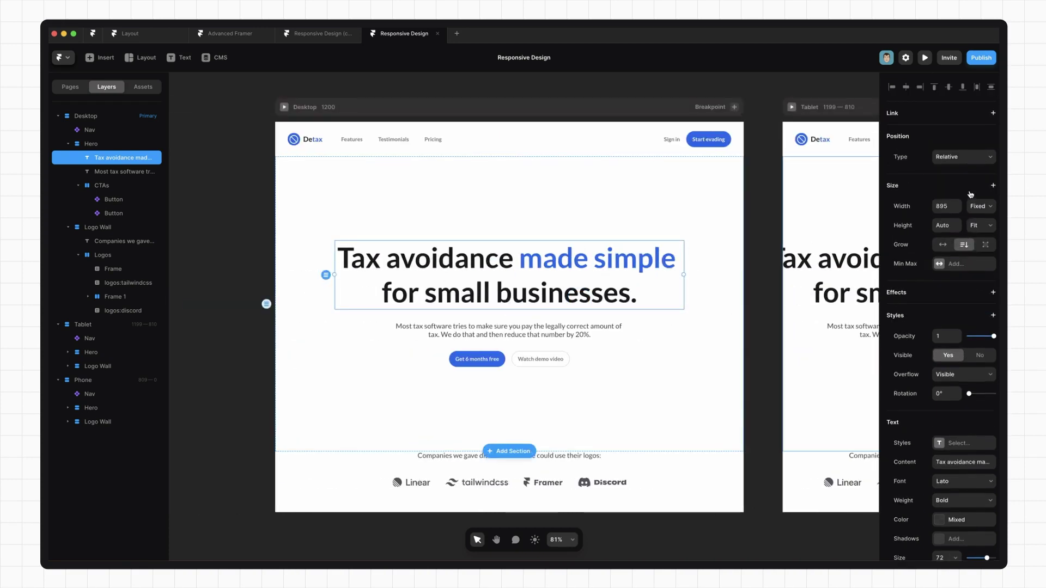
pyautogui.click(982, 157)
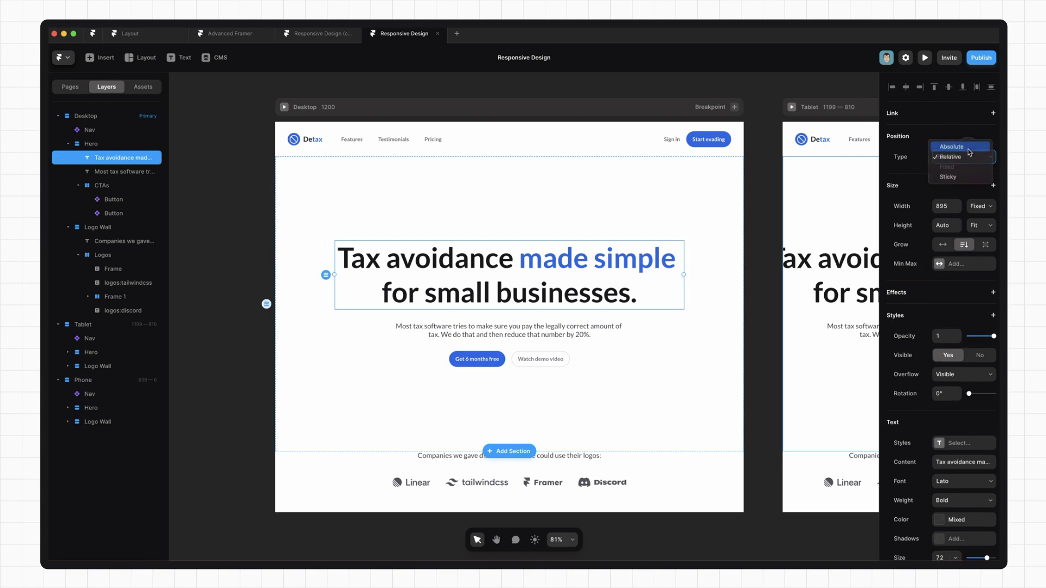
pyautogui.click(957, 179)
pyautogui.hscroll(10, 718, 329)
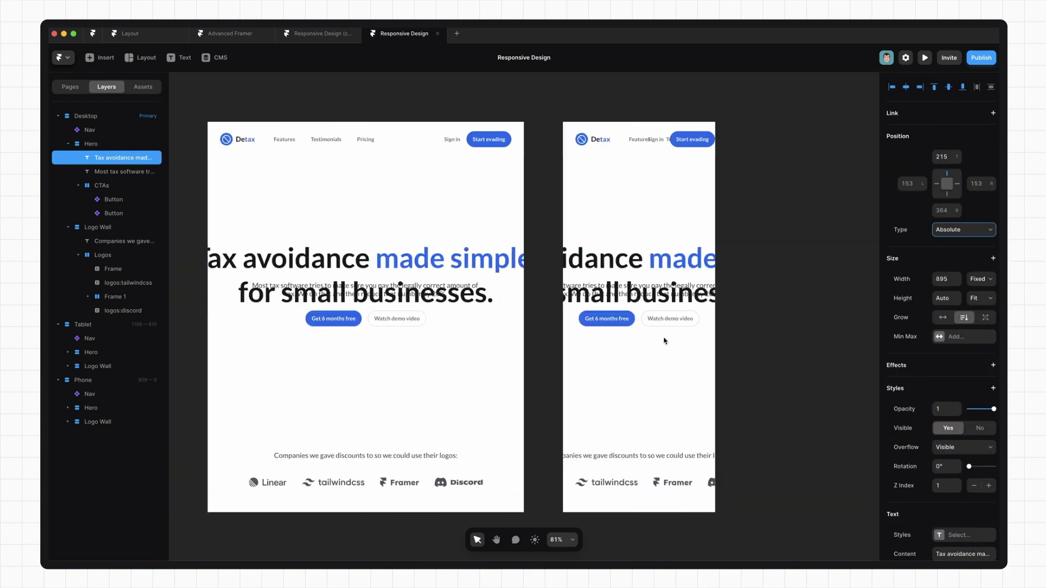
pyautogui.hscroll(-10, 636, 332)
pyautogui.hscroll(-5, 637, 333)
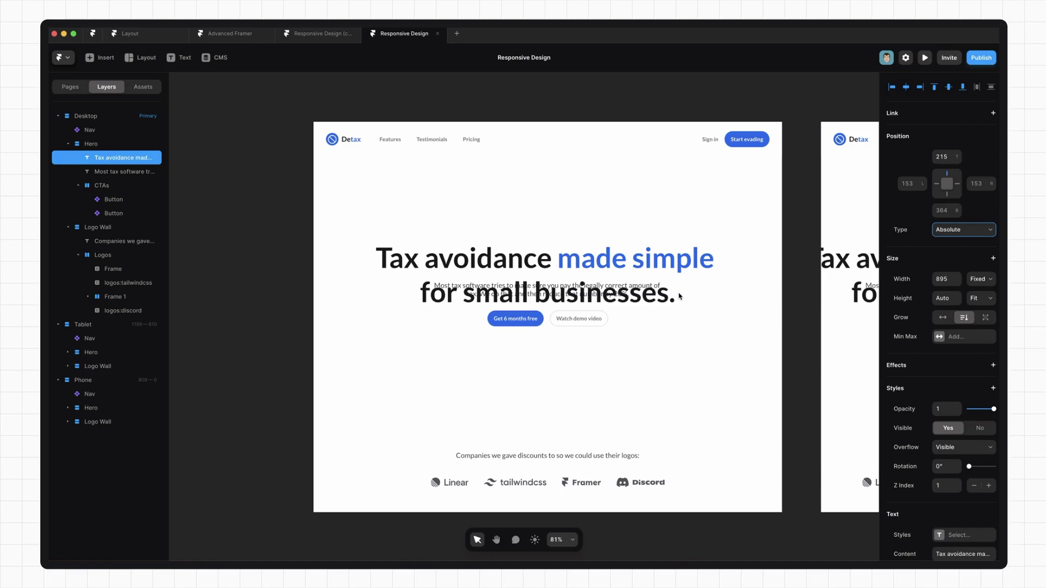
pyautogui.hscroll(2, 636, 333)
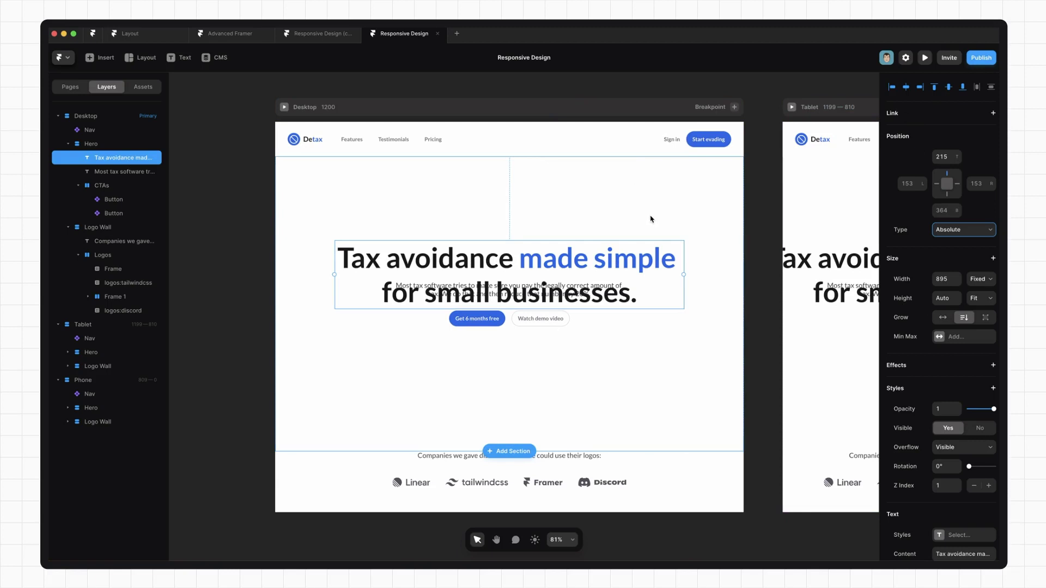
pyautogui.hscroll(10, 635, 279)
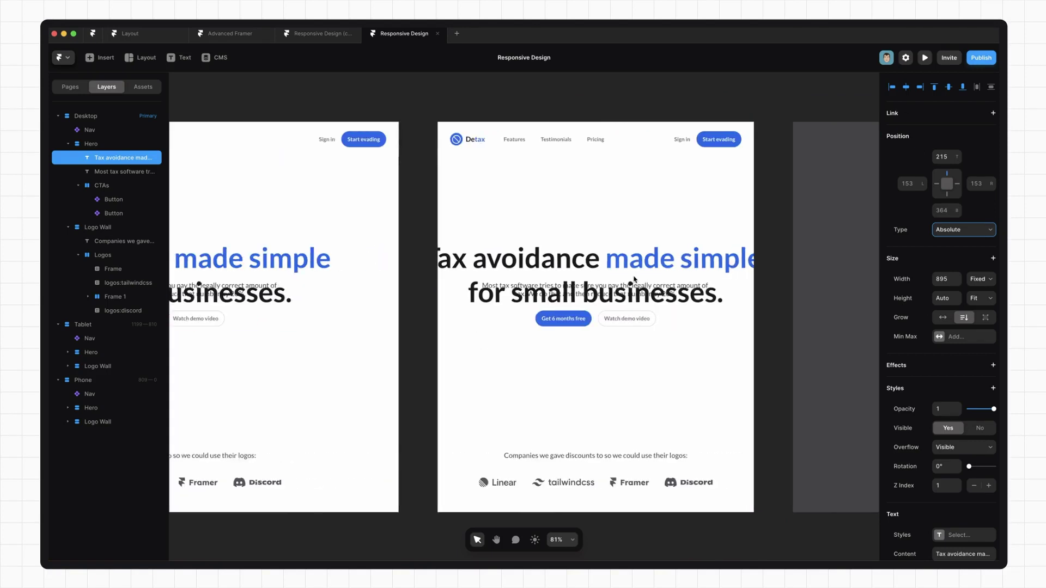
pyautogui.hscroll(5, 635, 280)
# Set the Phone headline's Position Type back to Relative
pyautogui.click(637, 264)
pyautogui.click(964, 230)
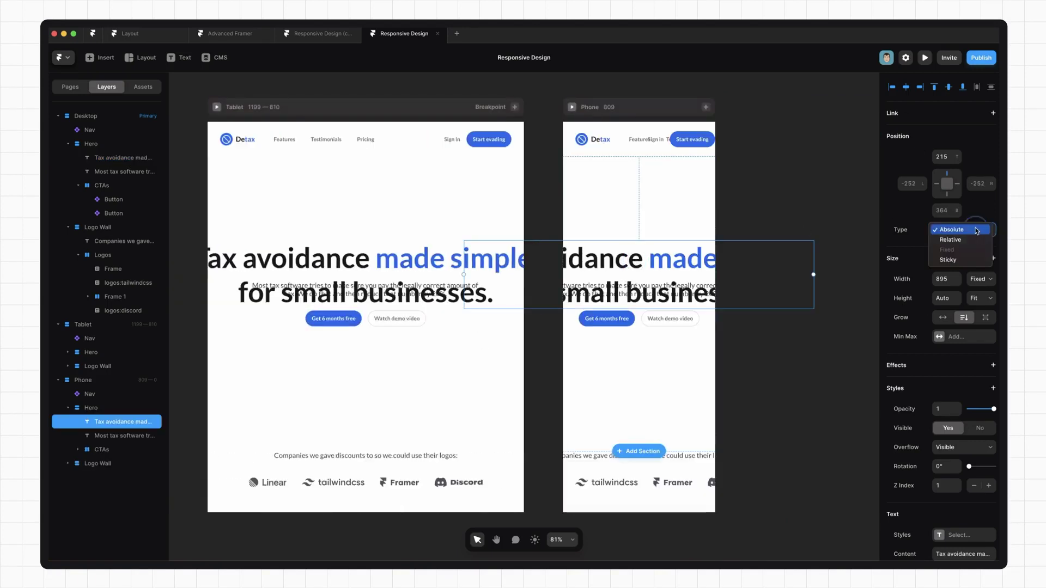
pyautogui.click(956, 241)
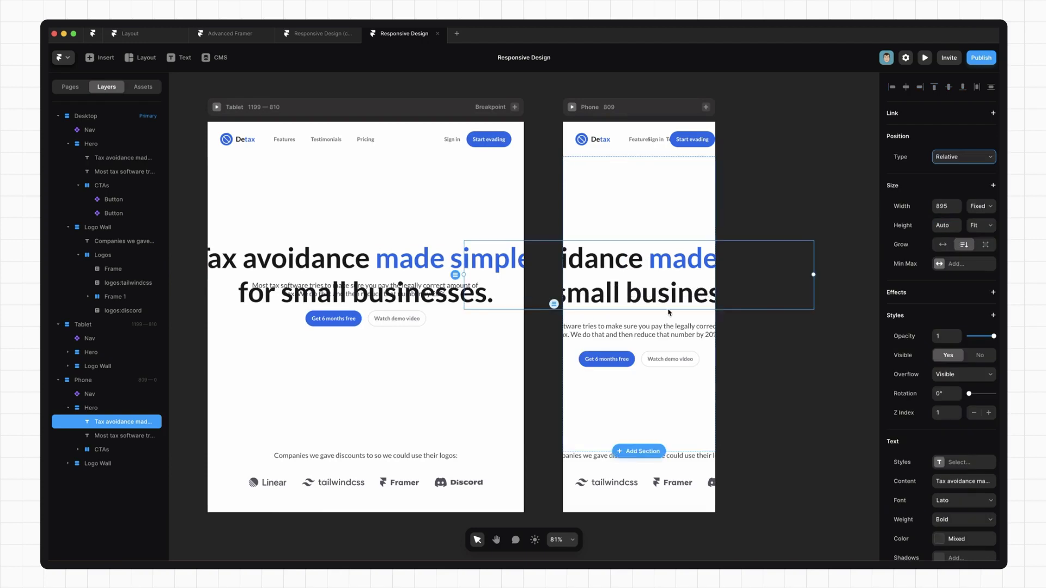
pyautogui.hscroll(-5, 671, 313)
pyautogui.hscroll(-8, 571, 311)
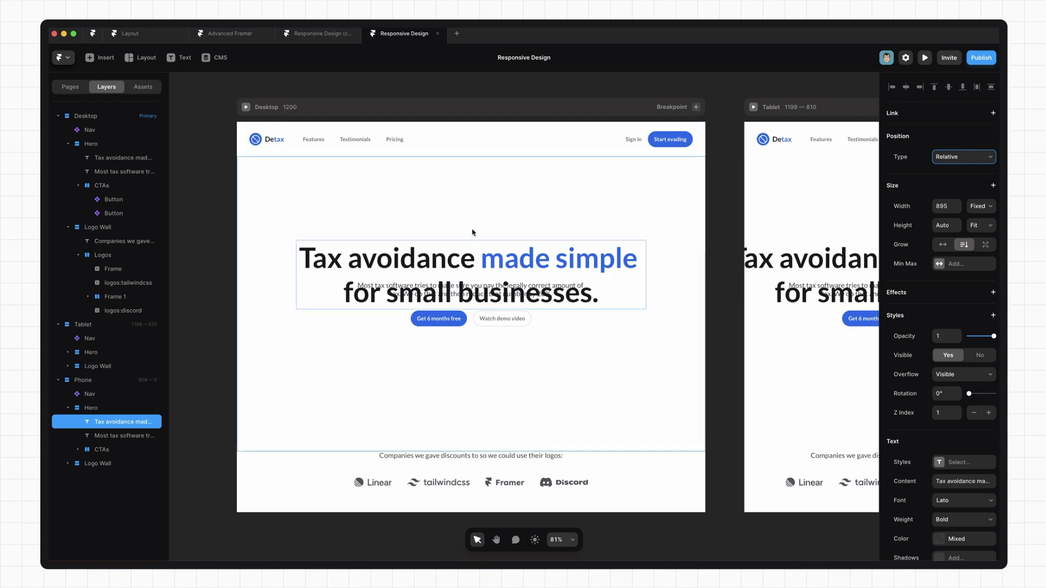
pyautogui.hscroll(5, 514, 361)
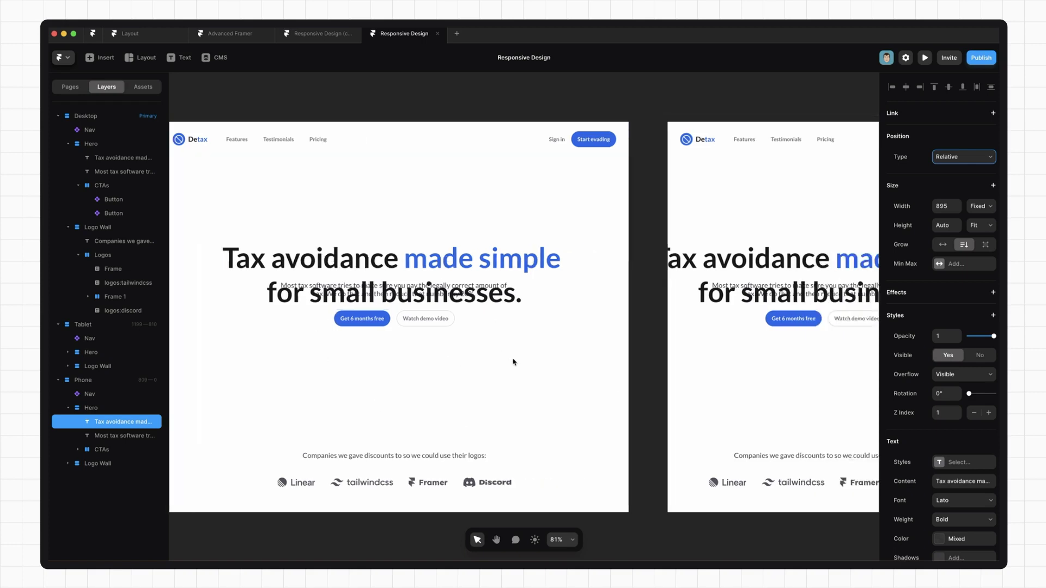
pyautogui.hscroll(5, 513, 361)
pyautogui.hscroll(5, 572, 343)
pyautogui.hscroll(5, 629, 334)
pyautogui.hscroll(-5, 681, 278)
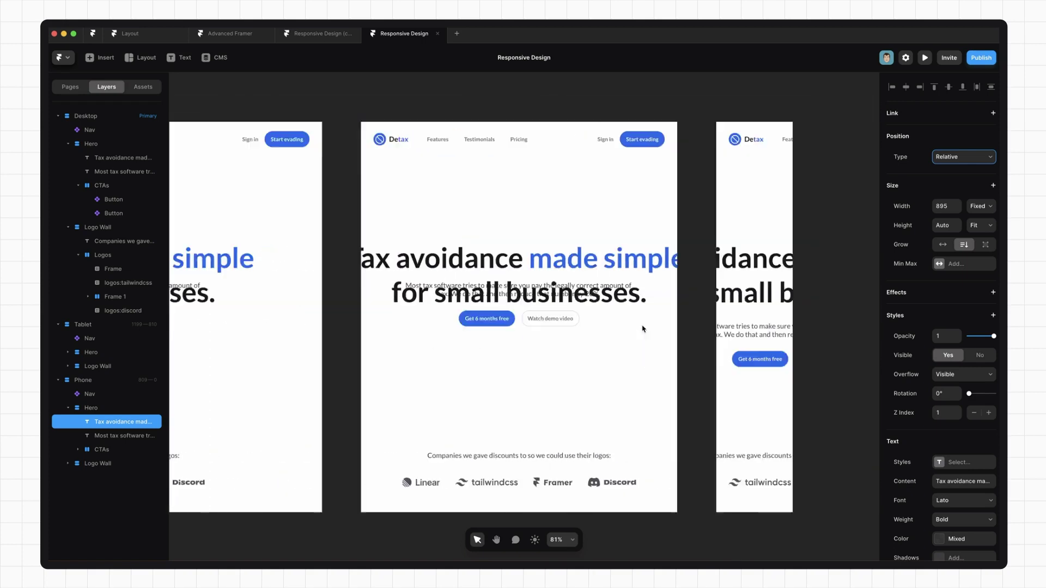
pyautogui.hscroll(-5, 646, 326)
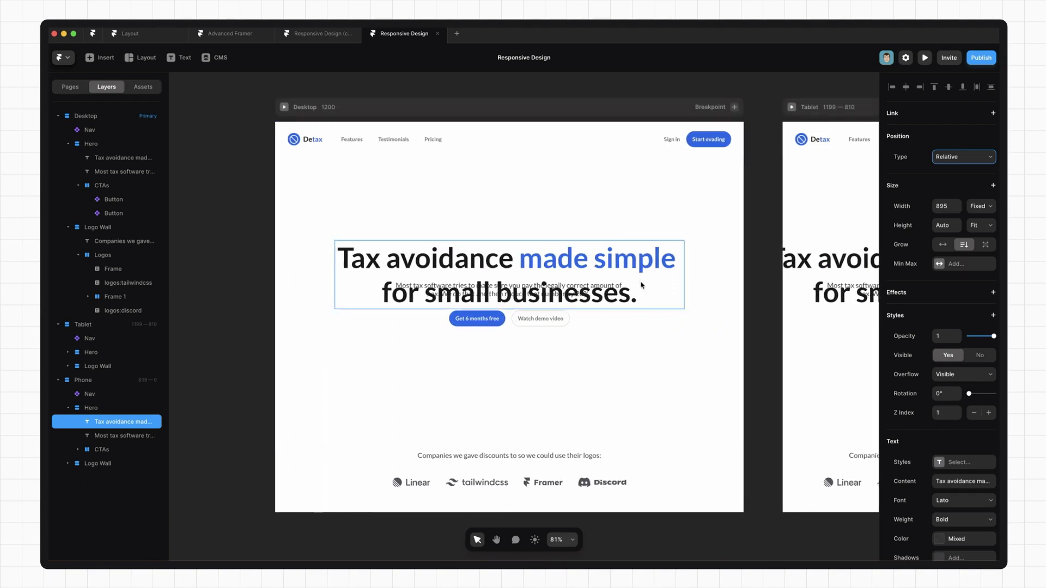
pyautogui.hscroll(5, 687, 353)
pyautogui.hscroll(5, 642, 359)
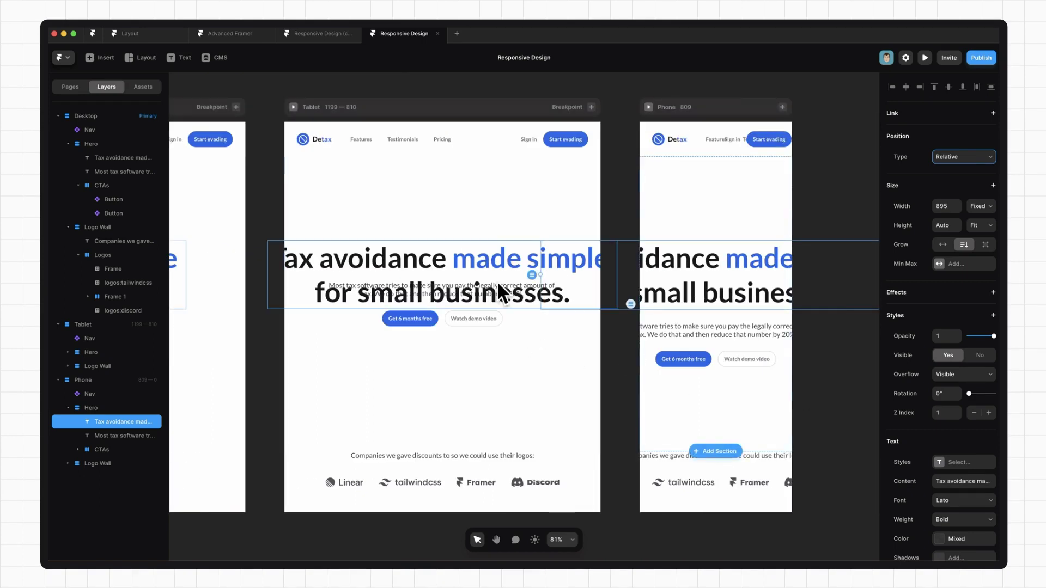
pyautogui.hscroll(-5, 612, 327)
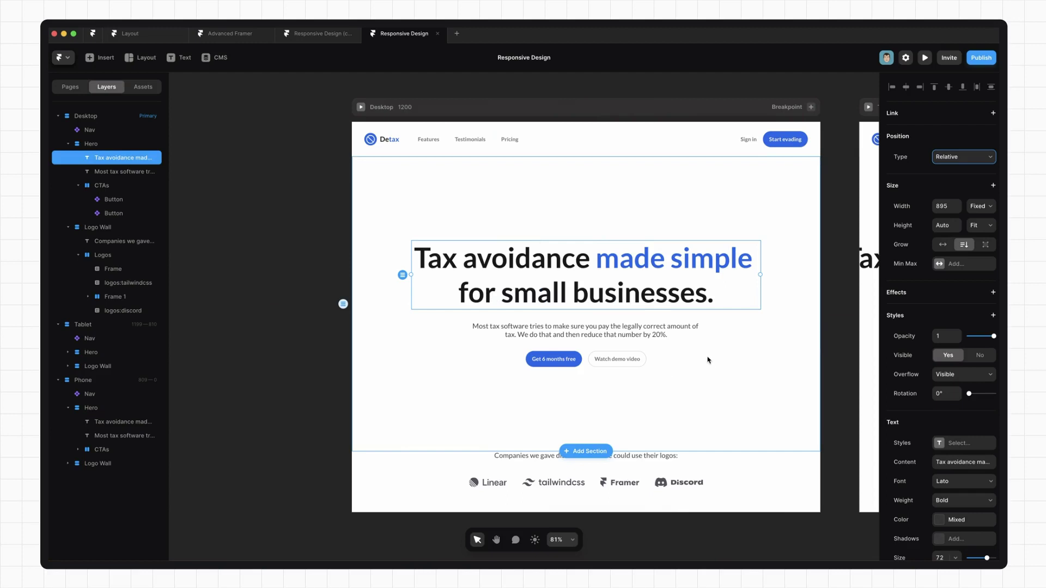
pyautogui.hscroll(5, 708, 360)
pyautogui.hscroll(5, 690, 355)
pyautogui.hscroll(3, 691, 355)
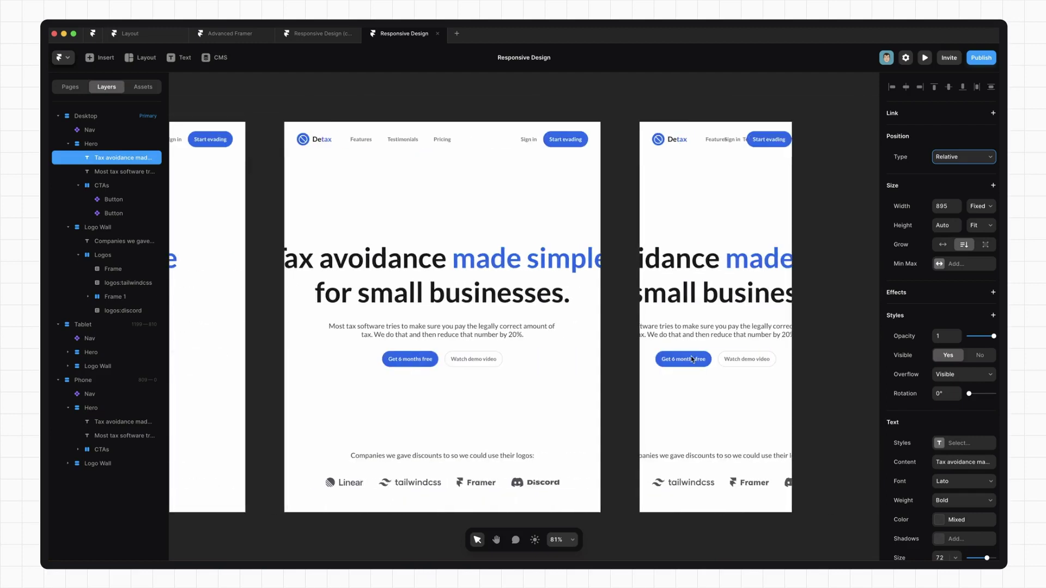
pyautogui.click(431, 282)
pyautogui.click(630, 302)
pyautogui.hscroll(-5, 629, 302)
pyautogui.hscroll(-3, 408, 298)
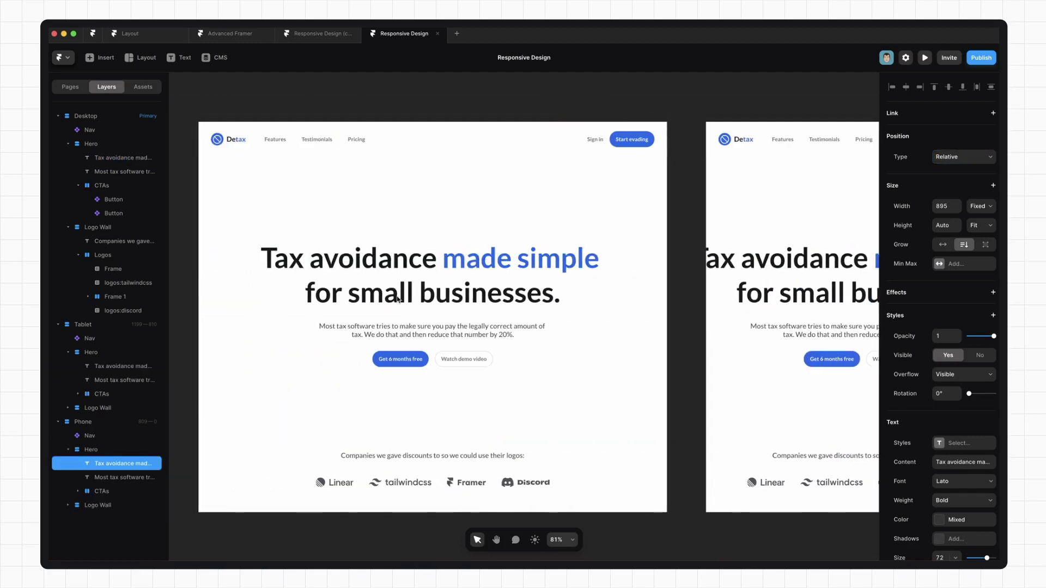
pyautogui.click(398, 299)
pyautogui.hscroll(5, 490, 311)
pyautogui.hscroll(5, 666, 316)
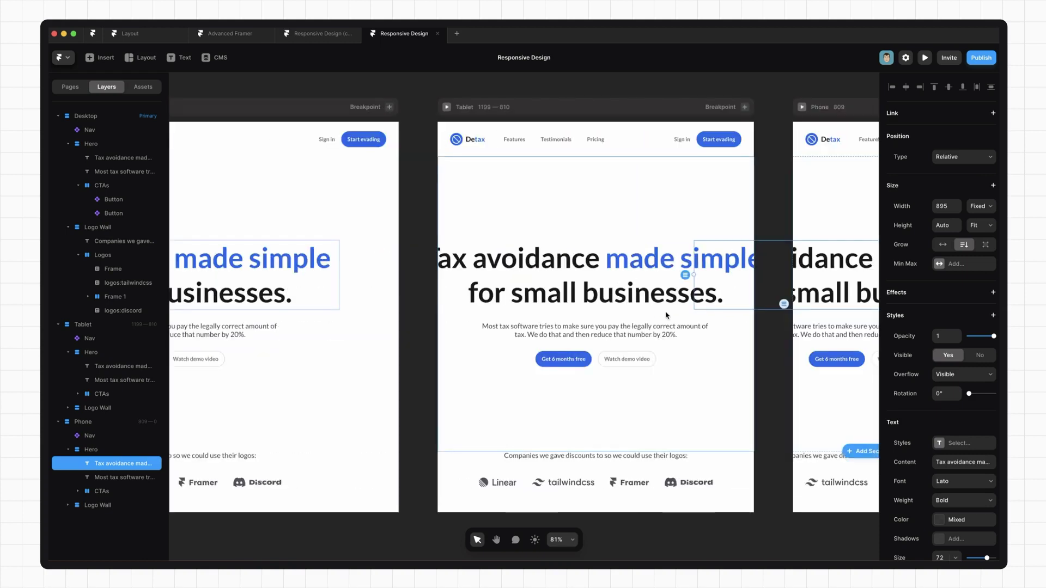
pyautogui.click(666, 282)
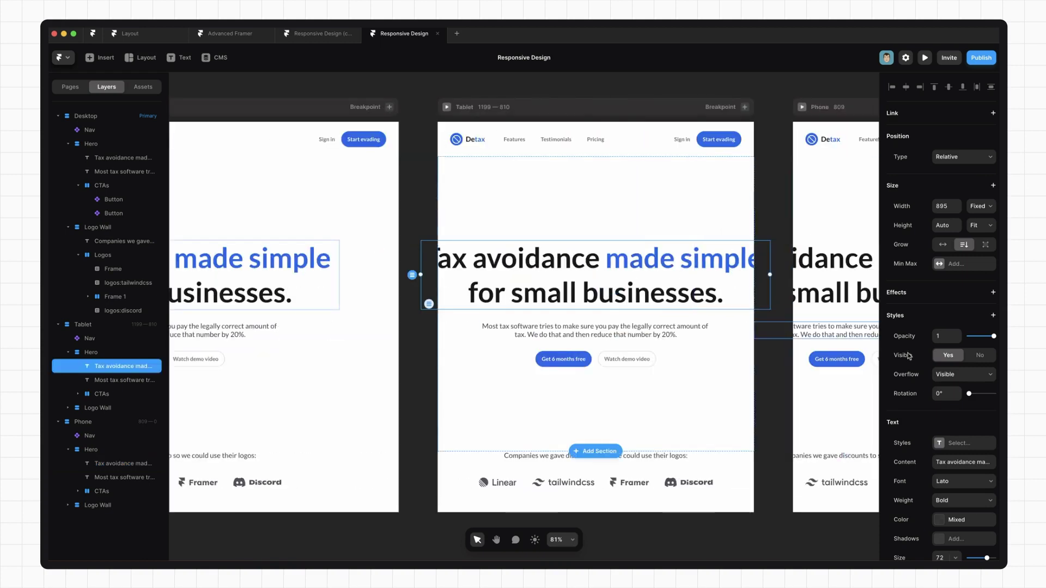
pyautogui.scroll(-3, 711, 393)
pyautogui.scroll(4, 711, 393)
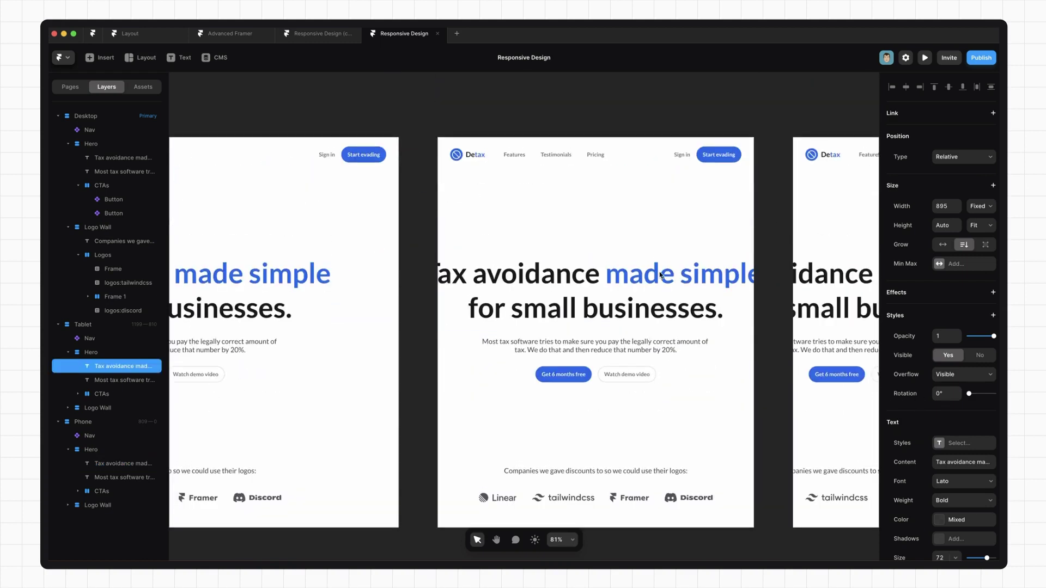
pyautogui.scroll(-3, 919, 437)
pyautogui.scroll(-2, 940, 417)
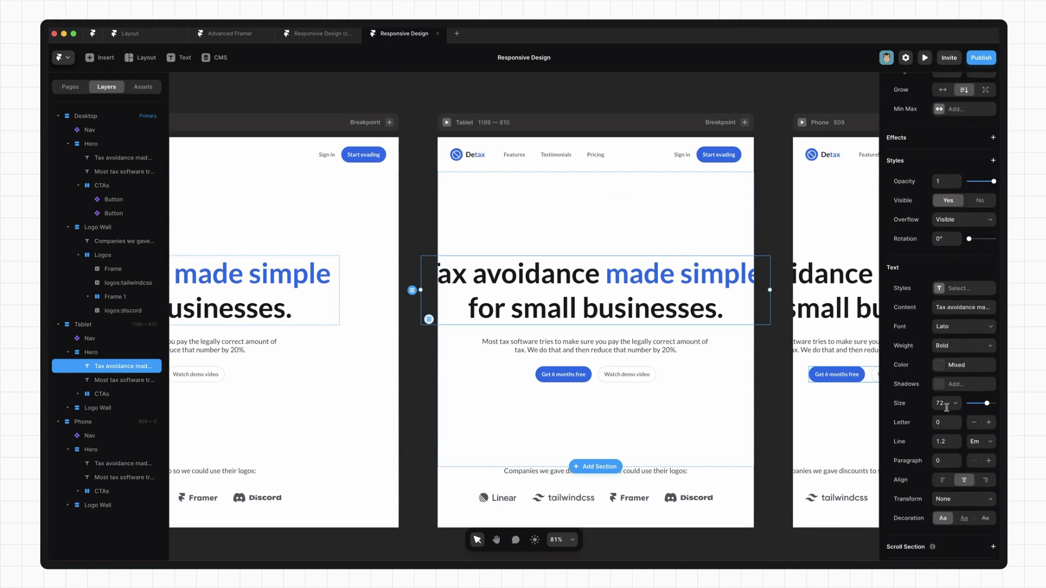
pyautogui.click(947, 403)
pyautogui.write('64')
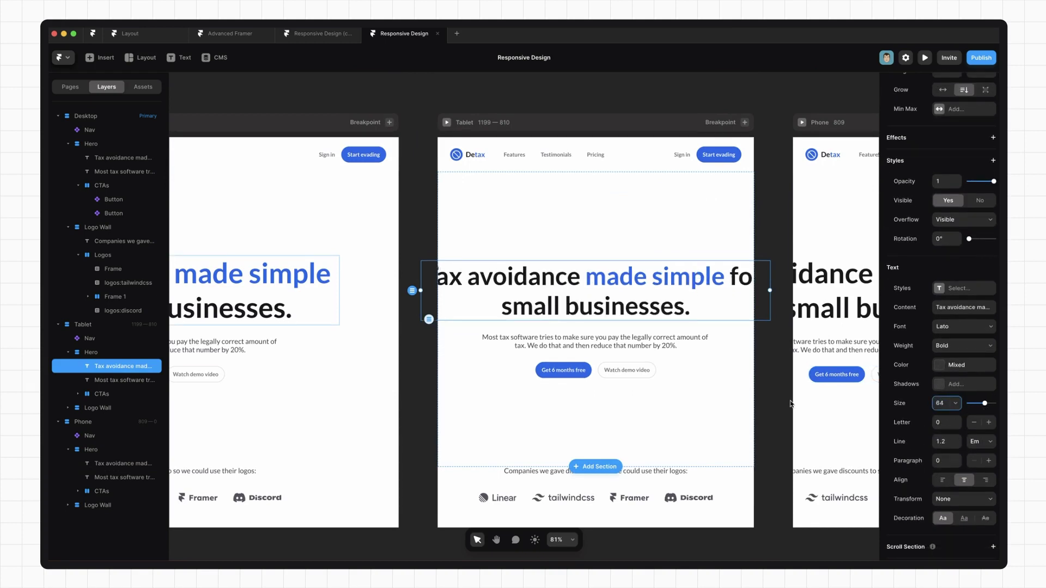
pyautogui.press('Return')
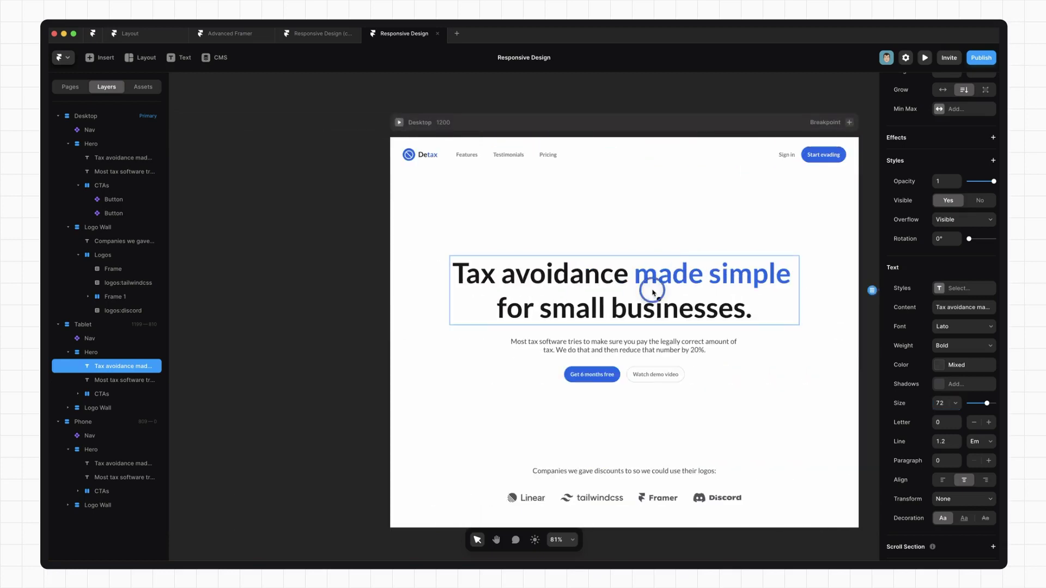
# Create a new H1 text style from the Desktop headline after checking the Title style
pyautogui.click(651, 291)
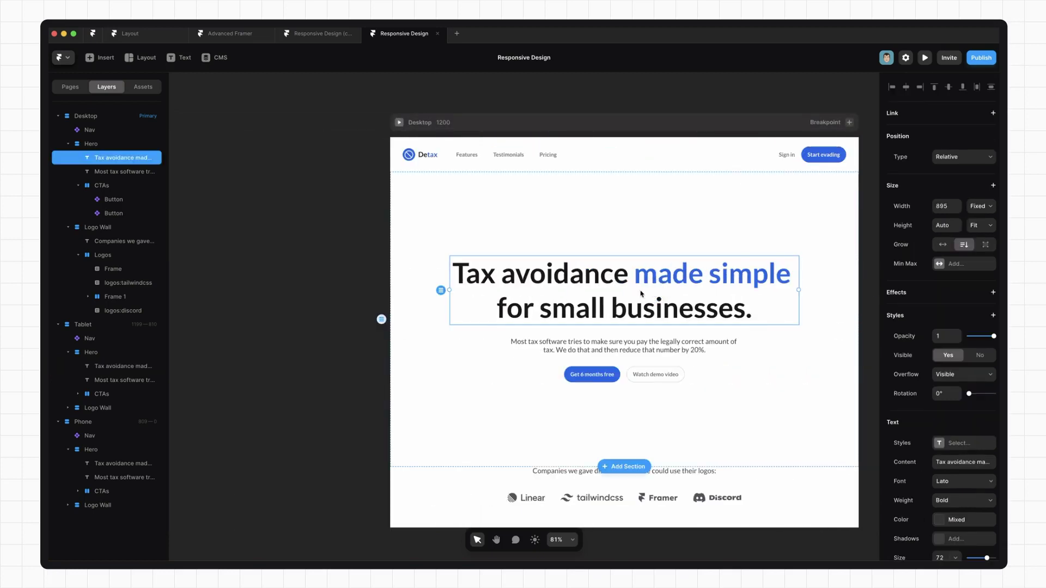
pyautogui.scroll(-5, 939, 425)
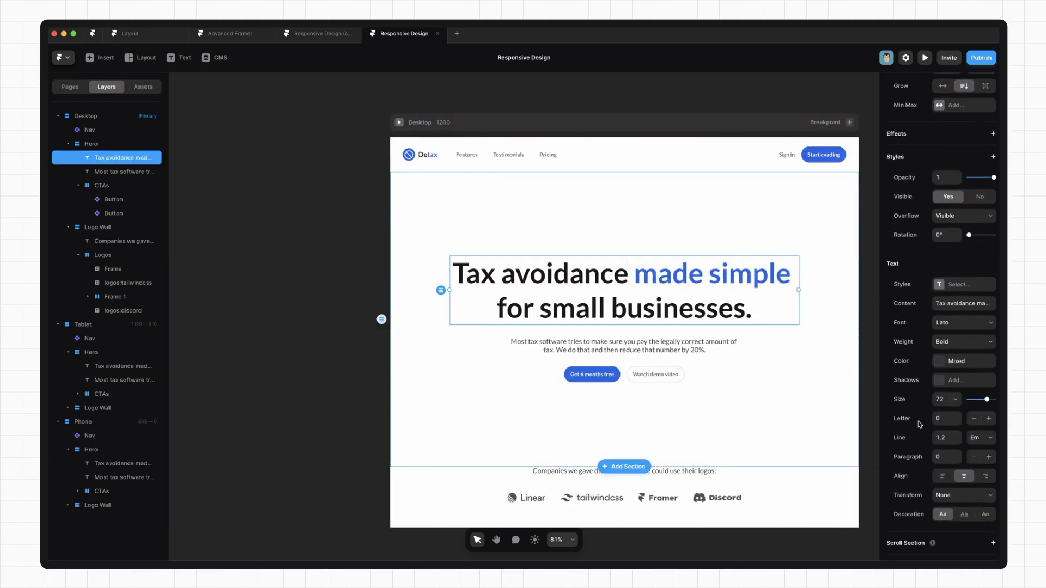
pyautogui.click(968, 286)
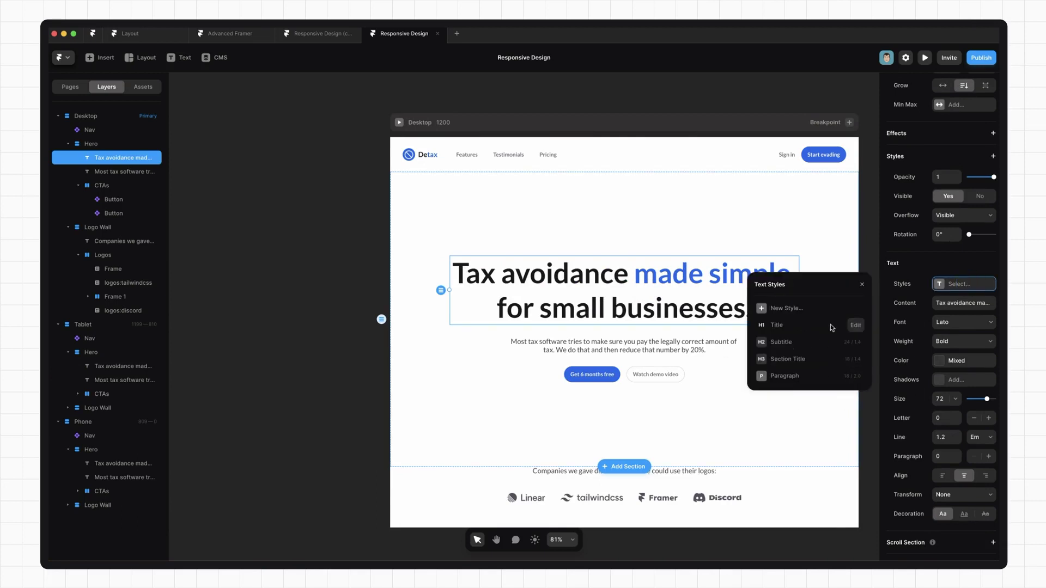
pyautogui.click(856, 324)
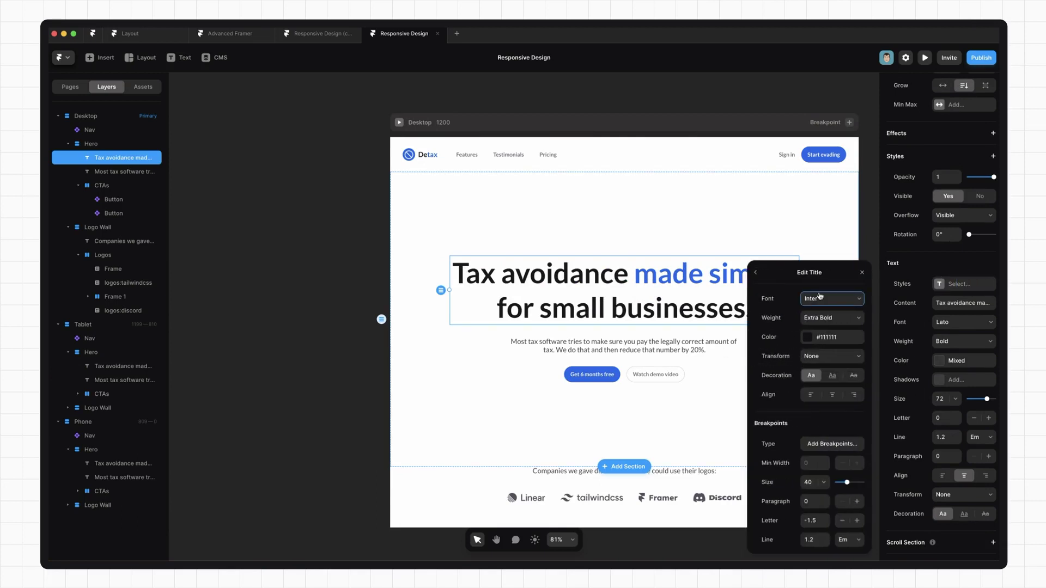
pyautogui.click(753, 273)
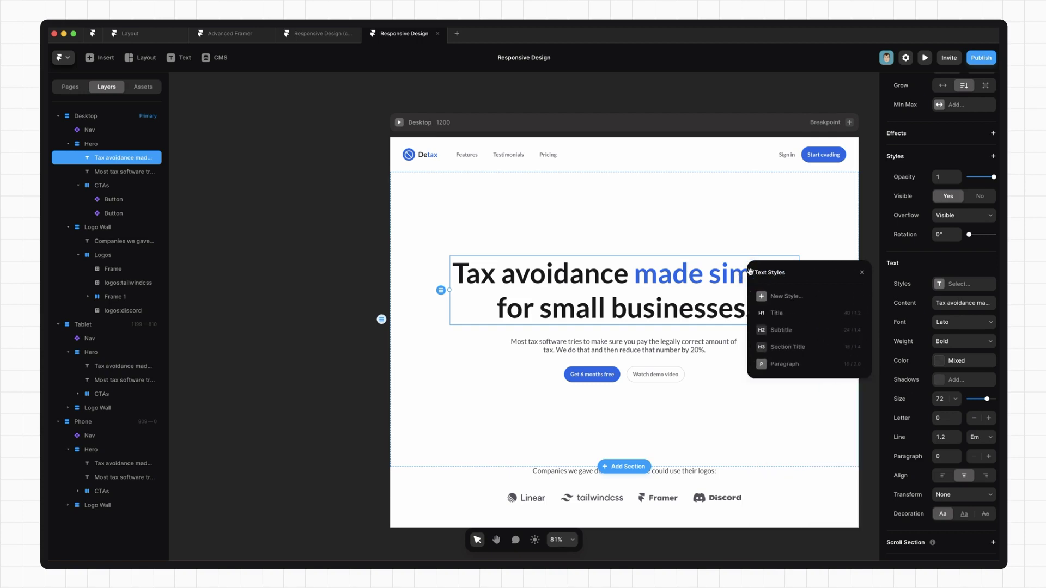
pyautogui.click(797, 299)
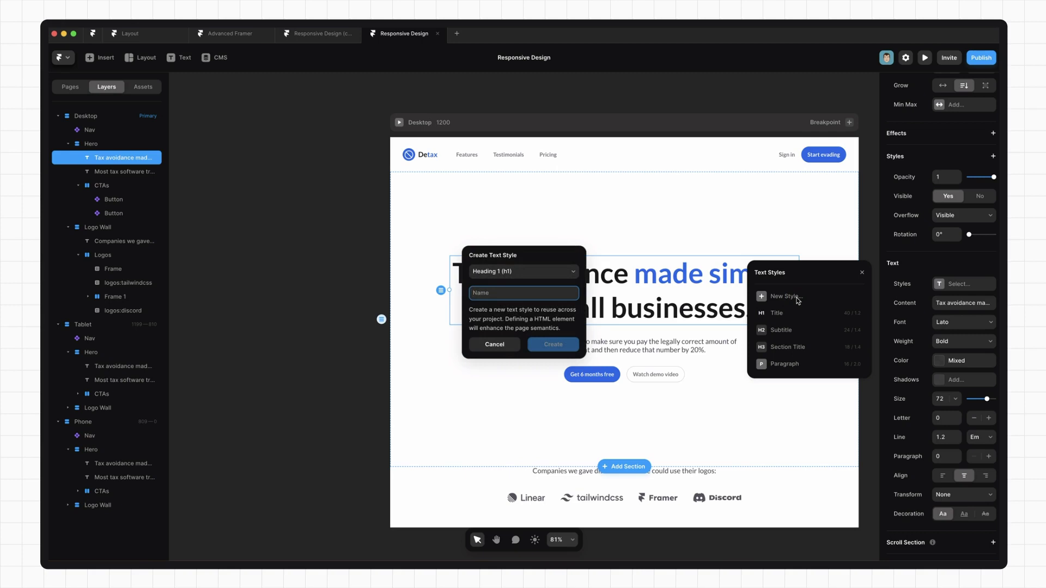
pyautogui.write('H1')
pyautogui.press('Return')
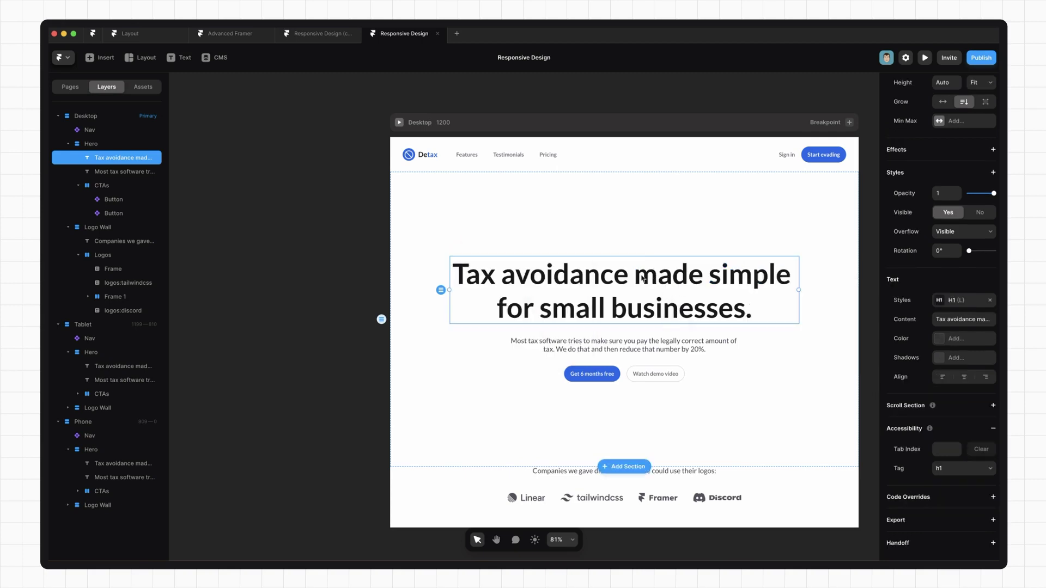
# Color the headline words 'made simple' blue
pyautogui.doubleClick(641, 277)
pyautogui.click(638, 277)
pyautogui.moveTo(638, 277); pyautogui.dragTo(791, 283)
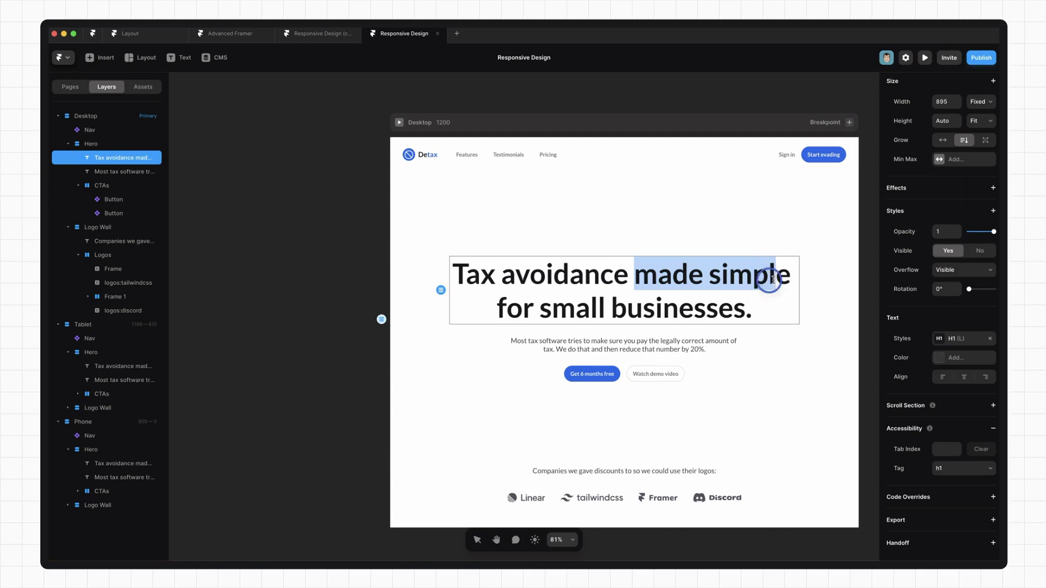
pyautogui.click(960, 358)
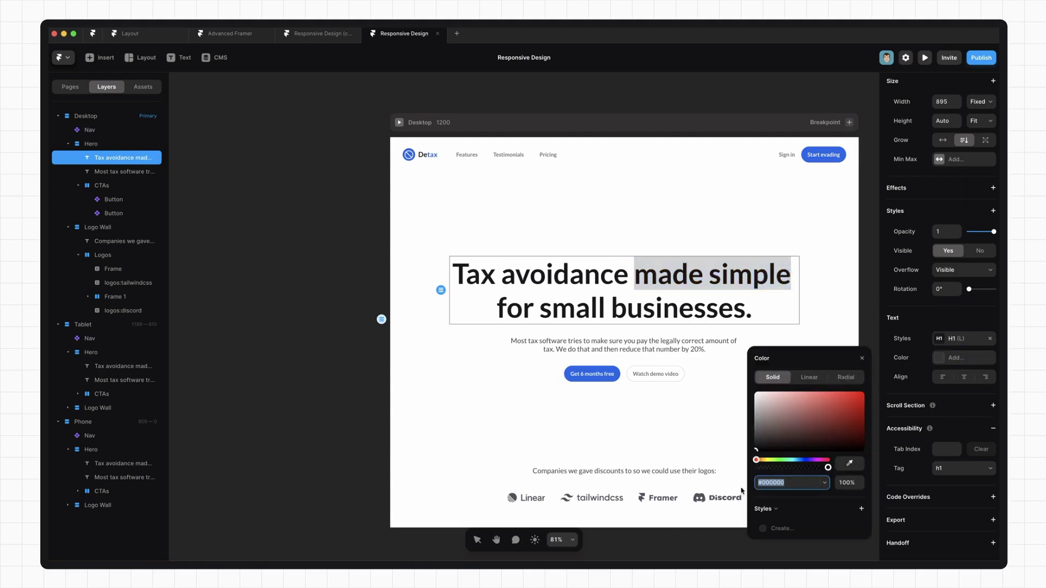
pyautogui.click(809, 401)
pyautogui.press('Escape')
pyautogui.hscroll(8, 842, 363)
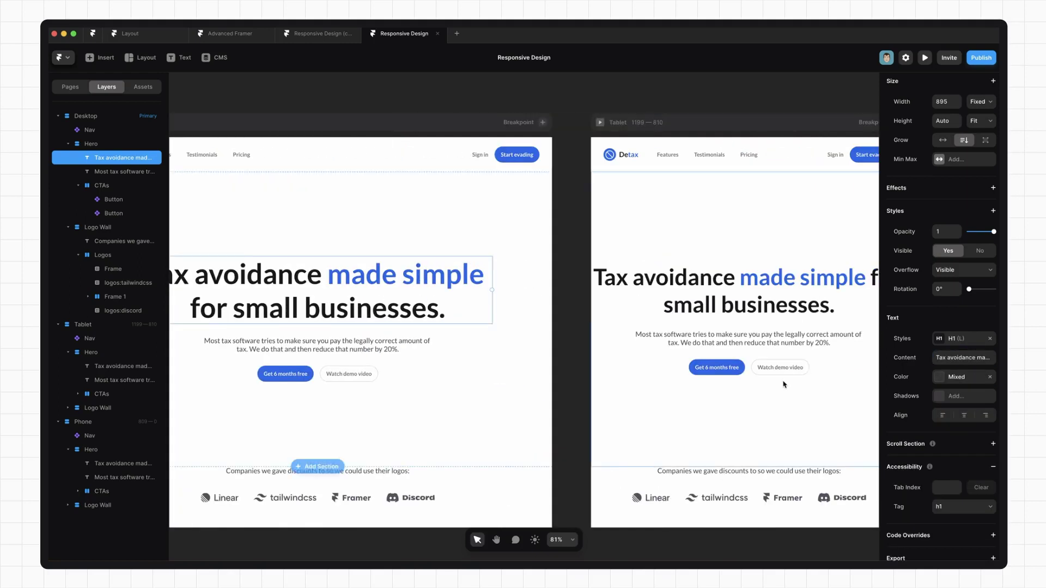
pyautogui.hscroll(10, 782, 383)
pyautogui.hscroll(8, 783, 383)
# Open the H1 style editor from the Tablet headline and compare its breakpoint settings
pyautogui.click(689, 286)
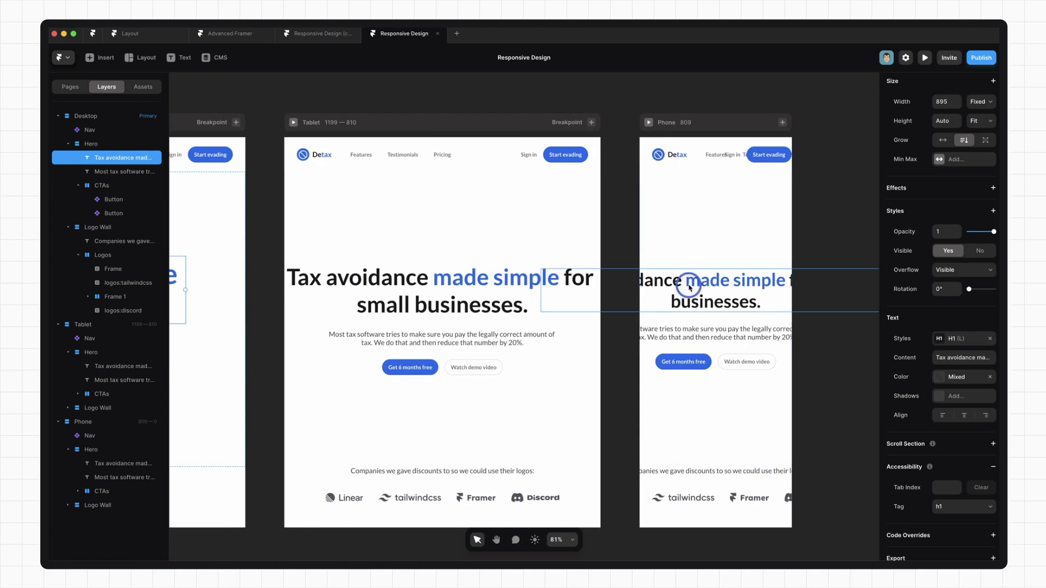
pyautogui.click(442, 290)
pyautogui.click(958, 338)
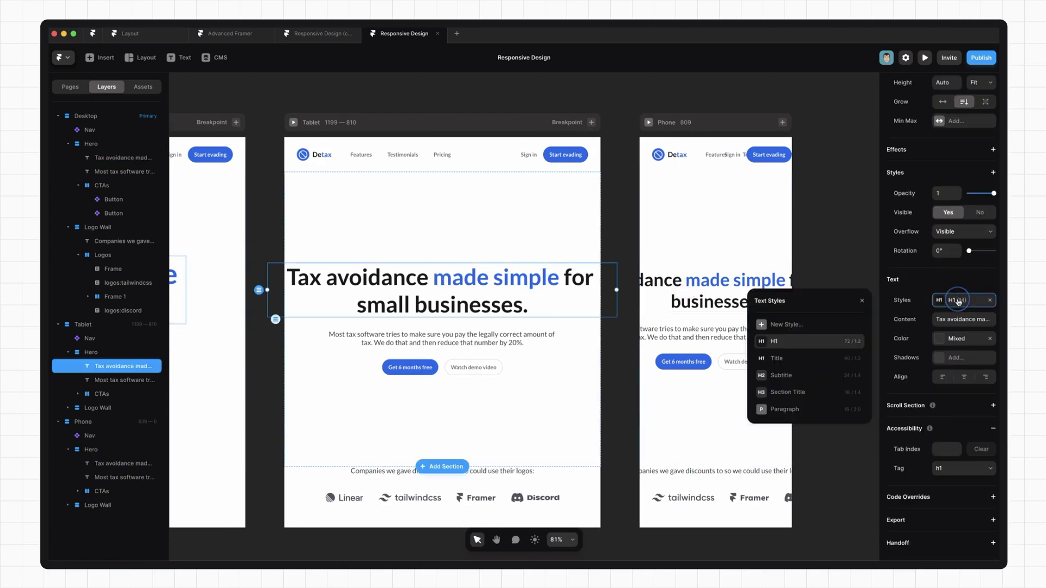
pyautogui.click(855, 342)
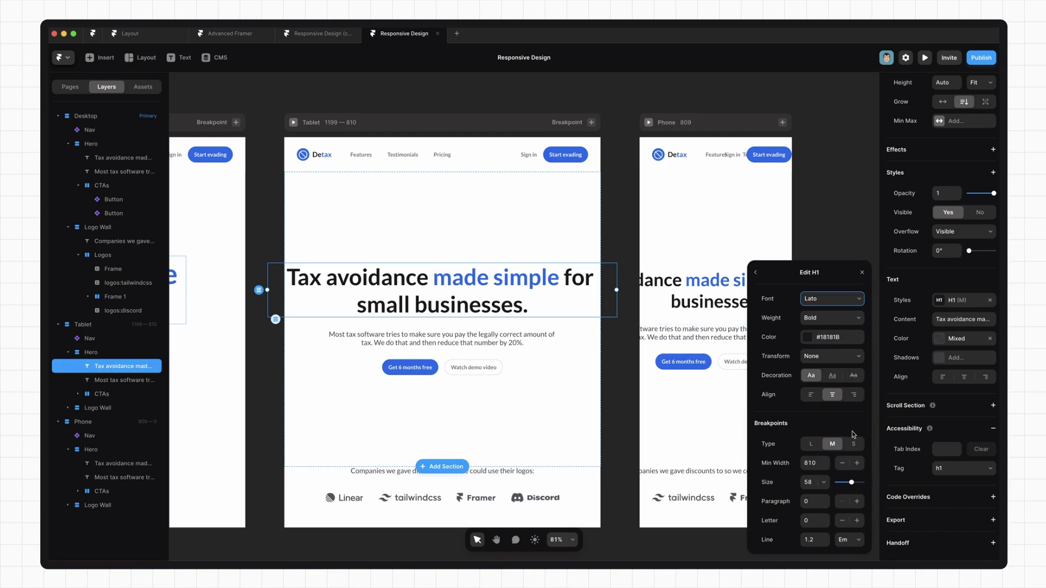
pyautogui.click(812, 444)
pyautogui.click(853, 444)
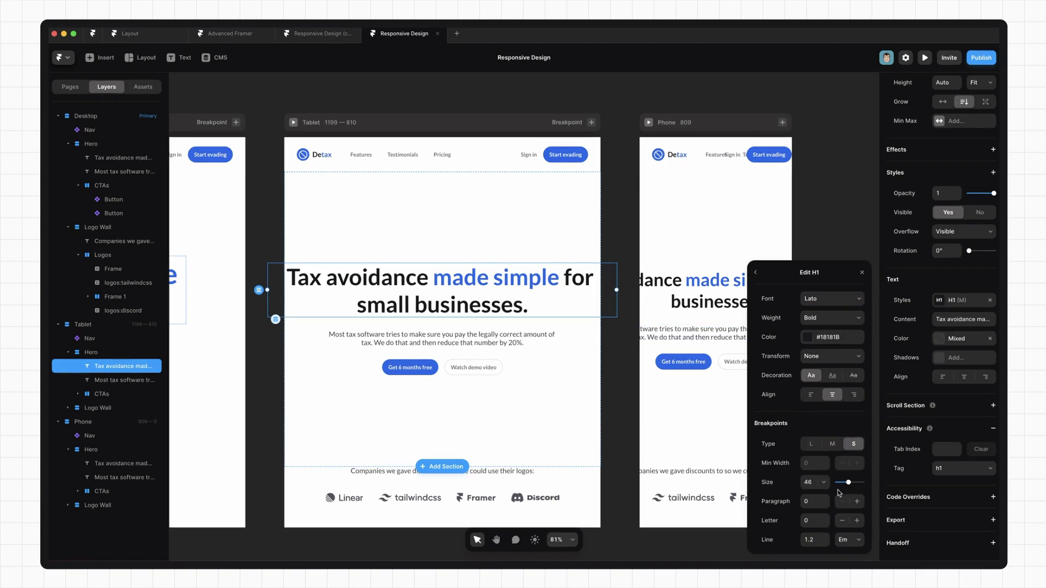
pyautogui.click(833, 445)
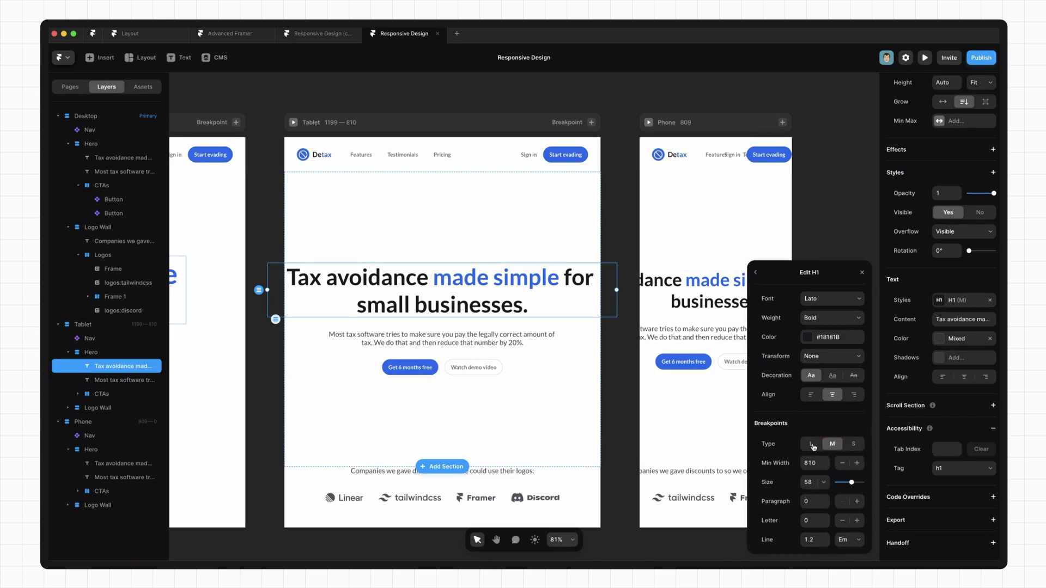
pyautogui.click(811, 445)
pyautogui.click(858, 444)
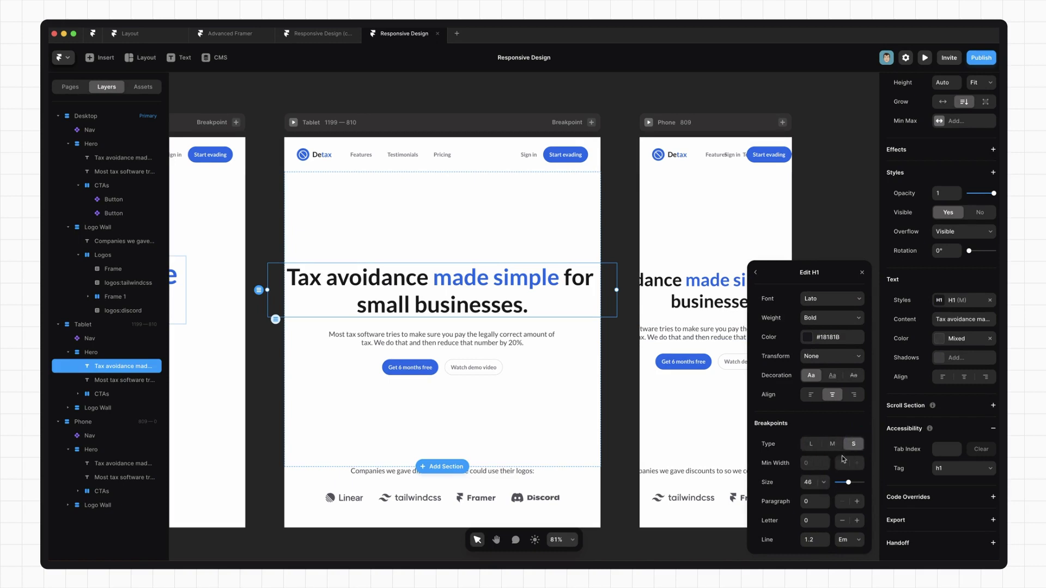
# Edit the small-screen H1 size, then set the tablet (M) H1 size to 52
pyautogui.click(812, 480)
pyautogui.click(831, 446)
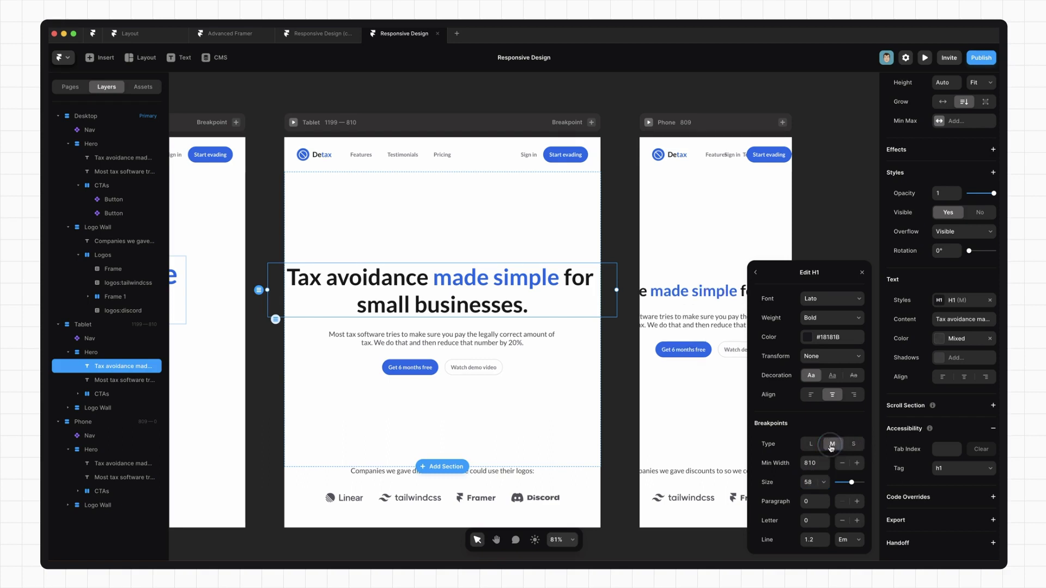
pyautogui.click(812, 482)
pyautogui.write('52')
pyautogui.press('Return')
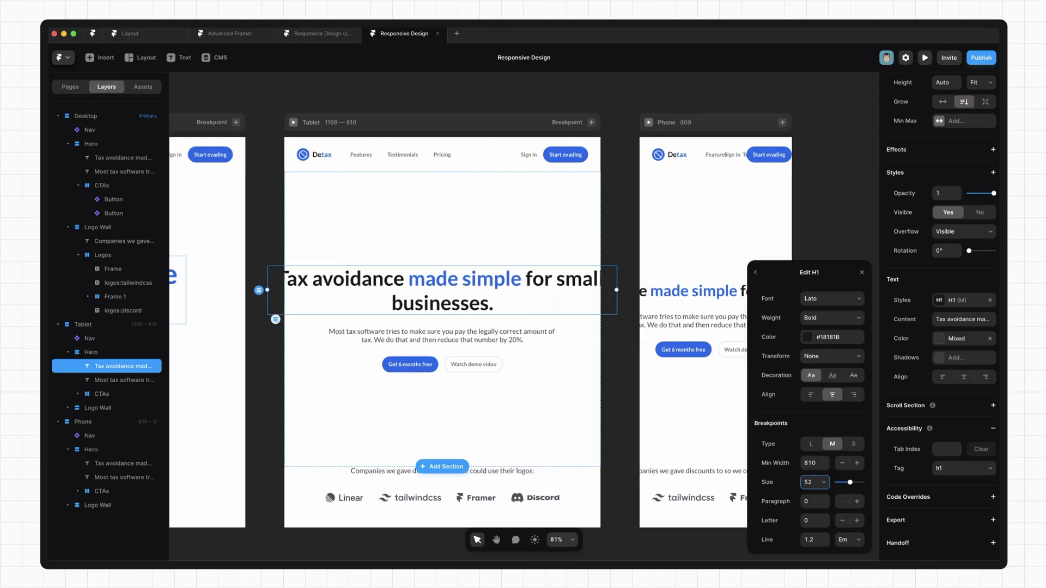
pyautogui.click(812, 443)
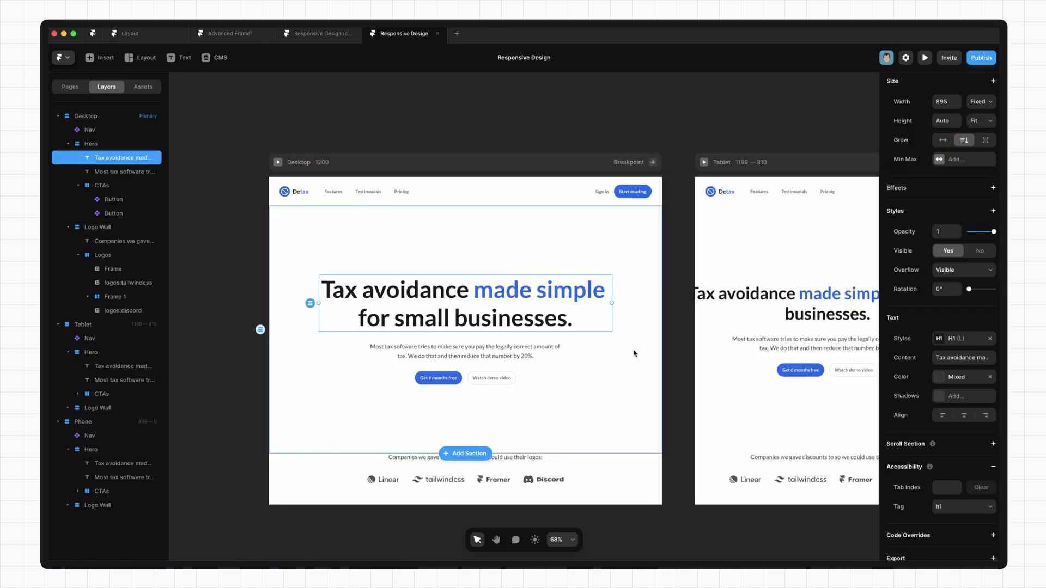
pyautogui.hscroll(5, 633, 354)
pyautogui.hscroll(5, 632, 354)
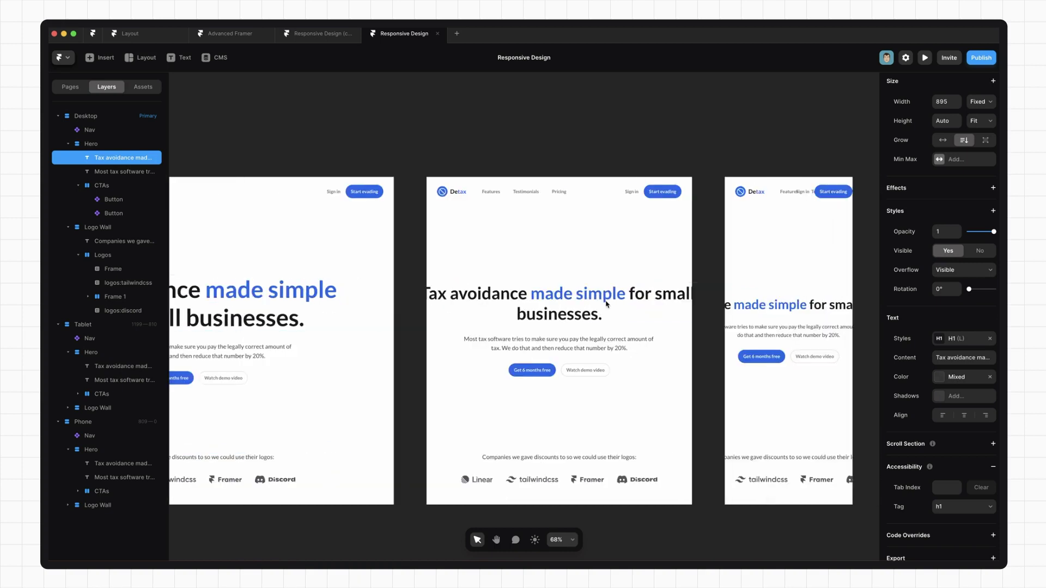
# Give the Desktop headline a fixed 895 maximum width and a Fill width
pyautogui.click(605, 303)
pyautogui.hscroll(5, 632, 354)
pyautogui.click(654, 305)
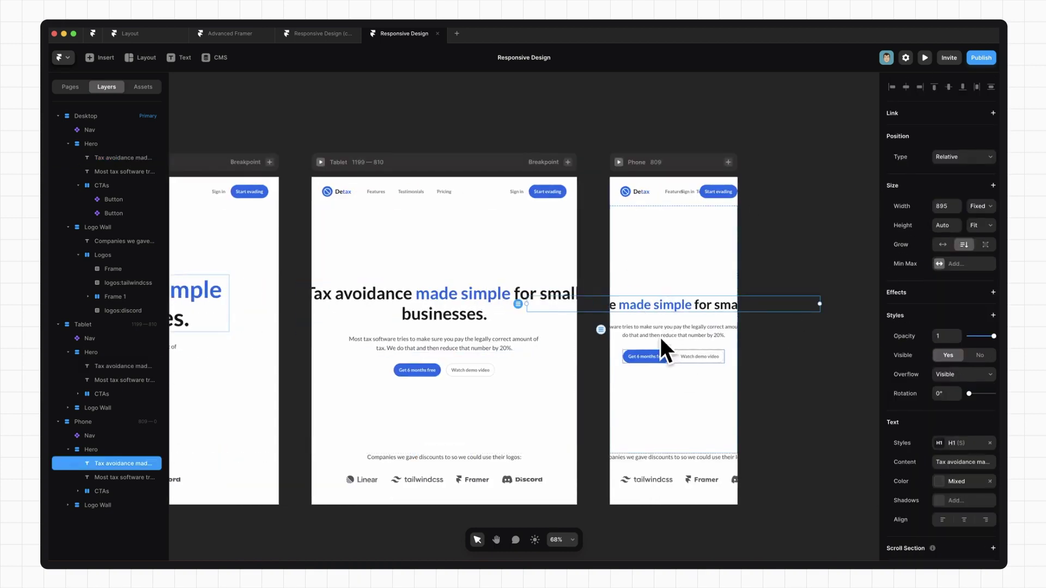
pyautogui.hscroll(-5, 403, 385)
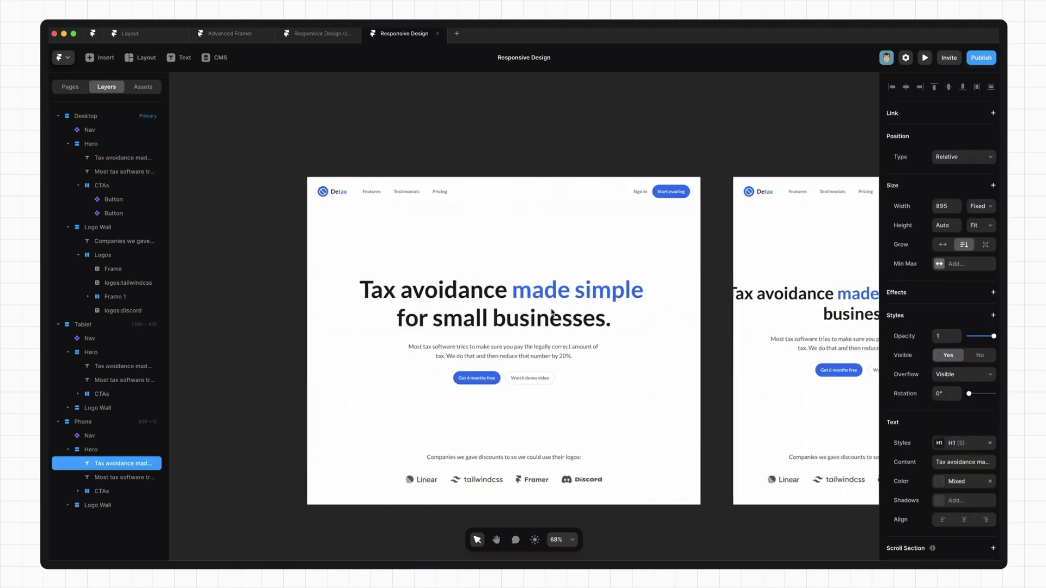
pyautogui.hscroll(-5, 403, 386)
pyautogui.click(503, 303)
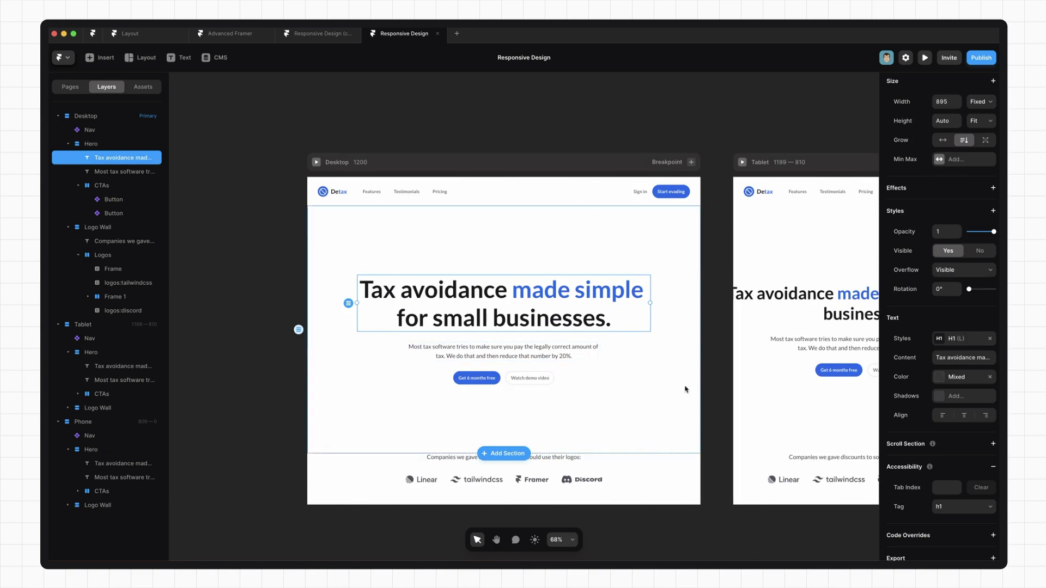
pyautogui.scroll(4, 963, 221)
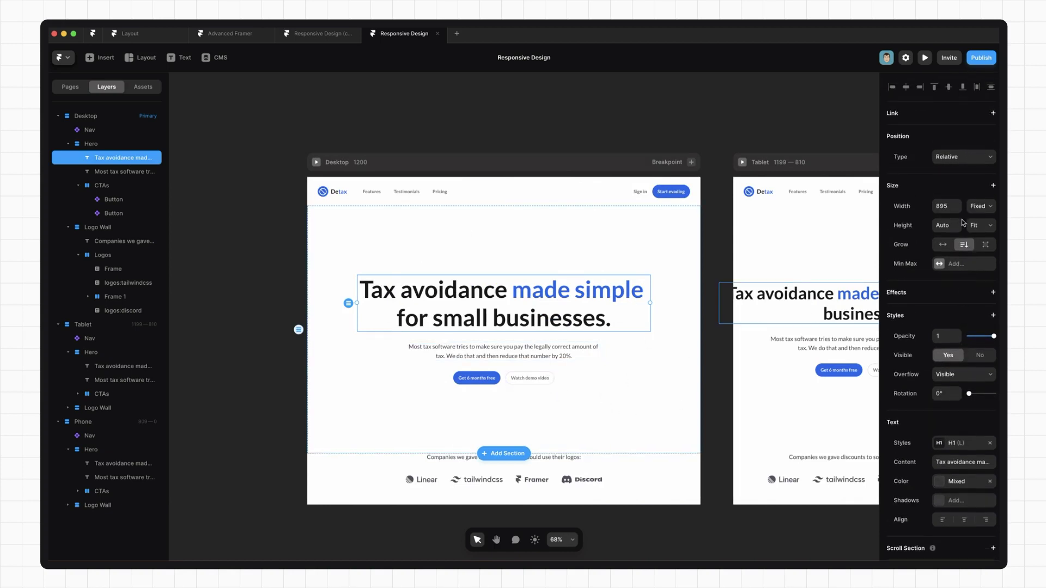
pyautogui.click(969, 264)
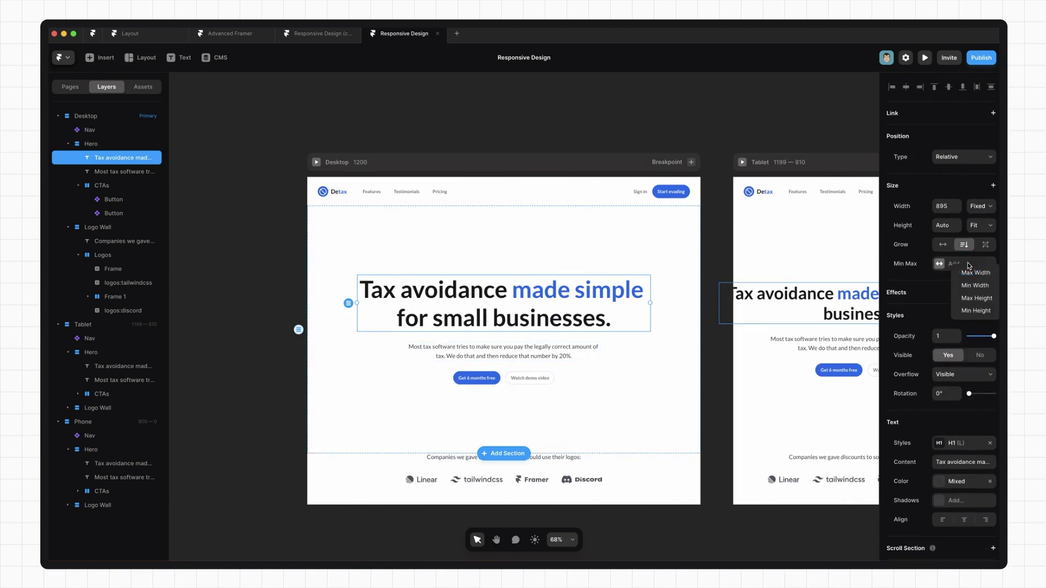
pyautogui.click(973, 278)
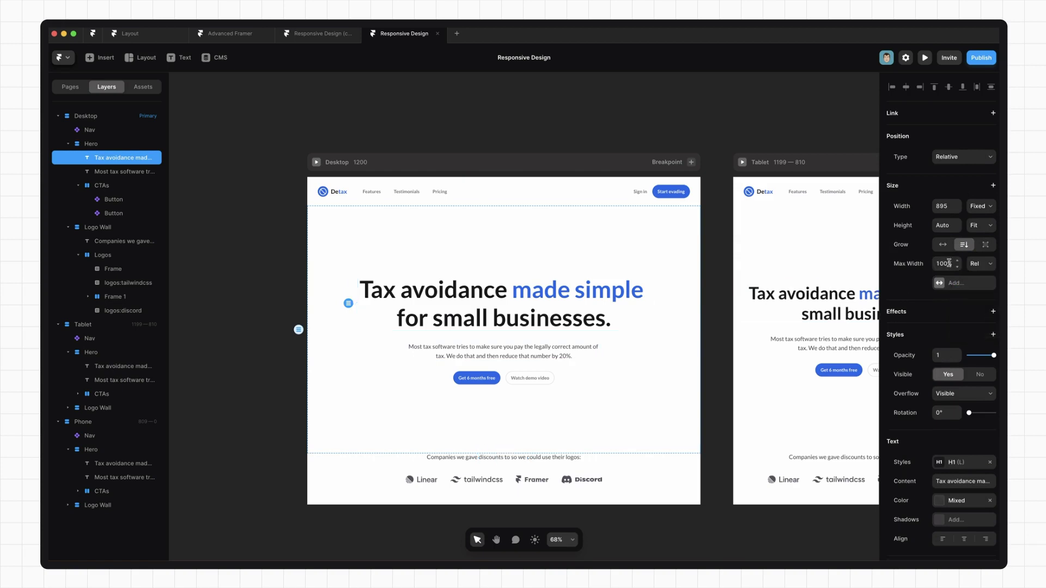
pyautogui.click(944, 206)
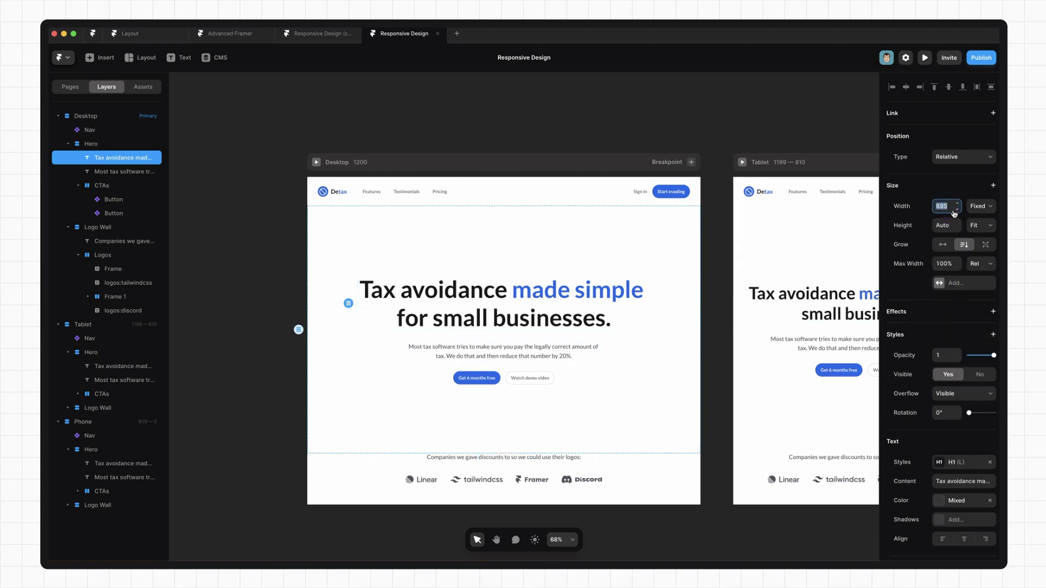
pyautogui.click(989, 267)
pyautogui.click(981, 278)
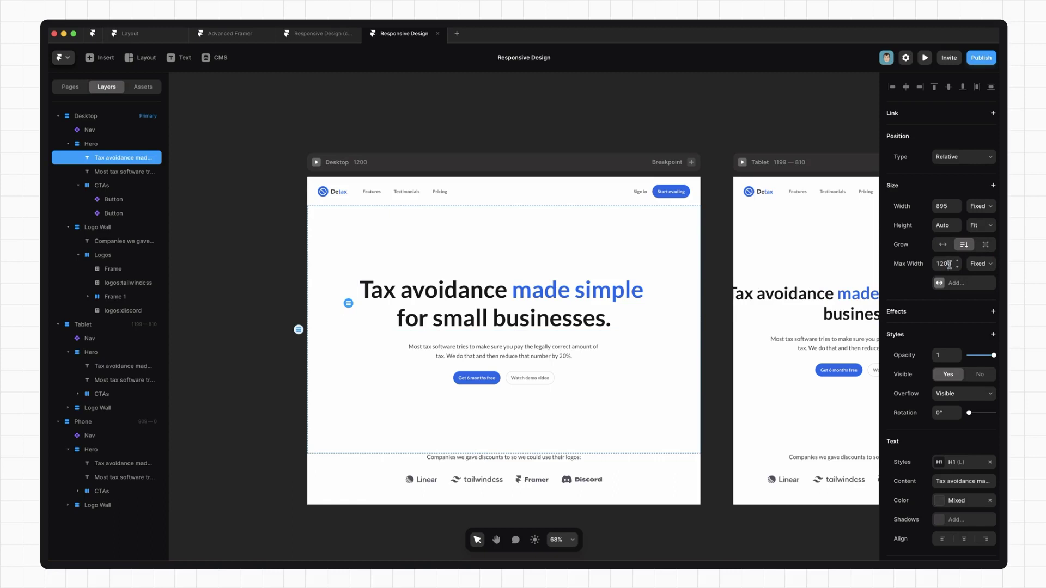
pyautogui.click(980, 206)
pyautogui.click(981, 225)
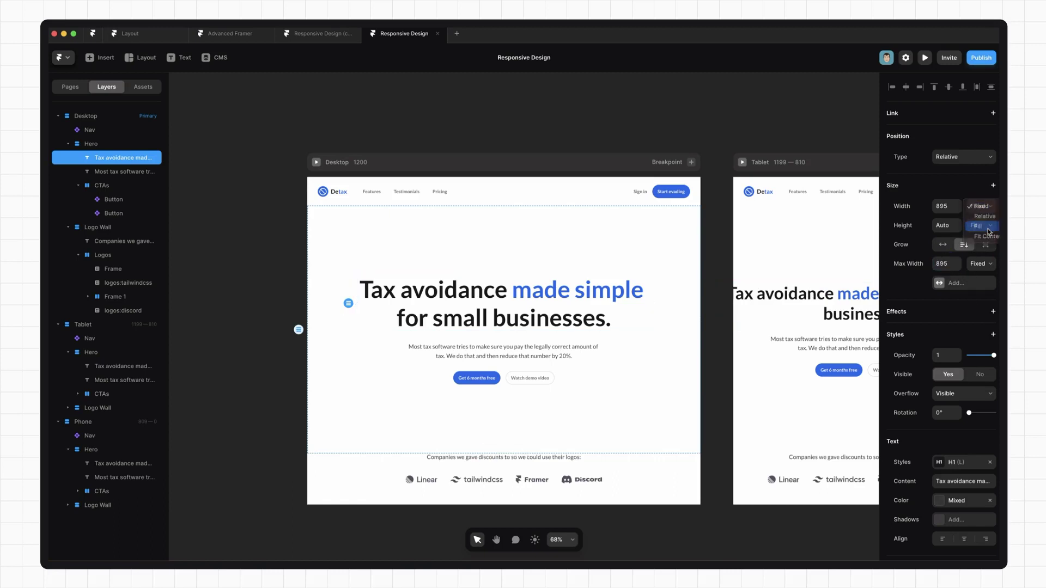
pyautogui.click(503, 351)
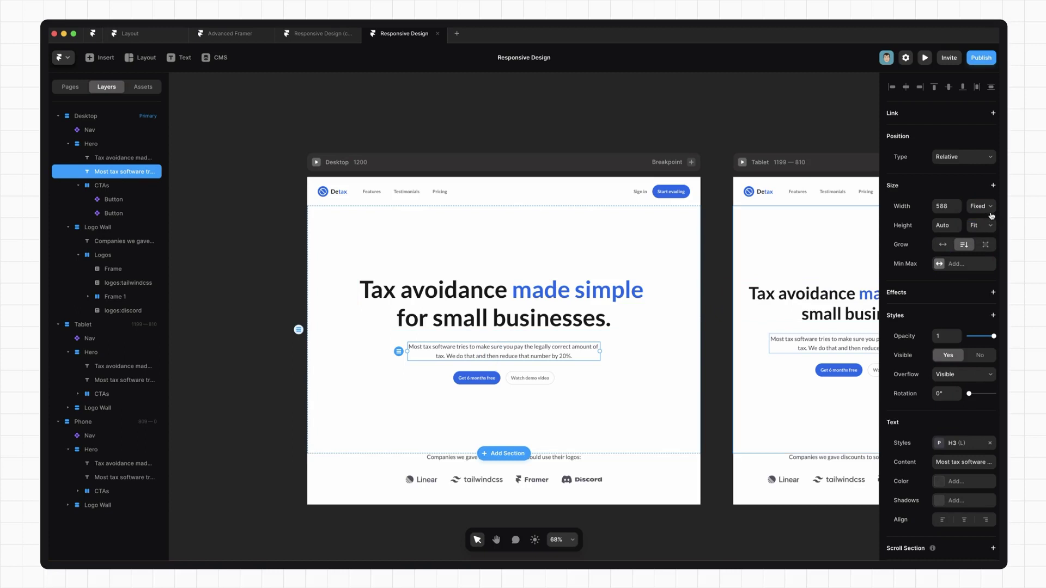
# Cap the Desktop paragraph at a fixed 588 max width with Fill width
pyautogui.click(956, 265)
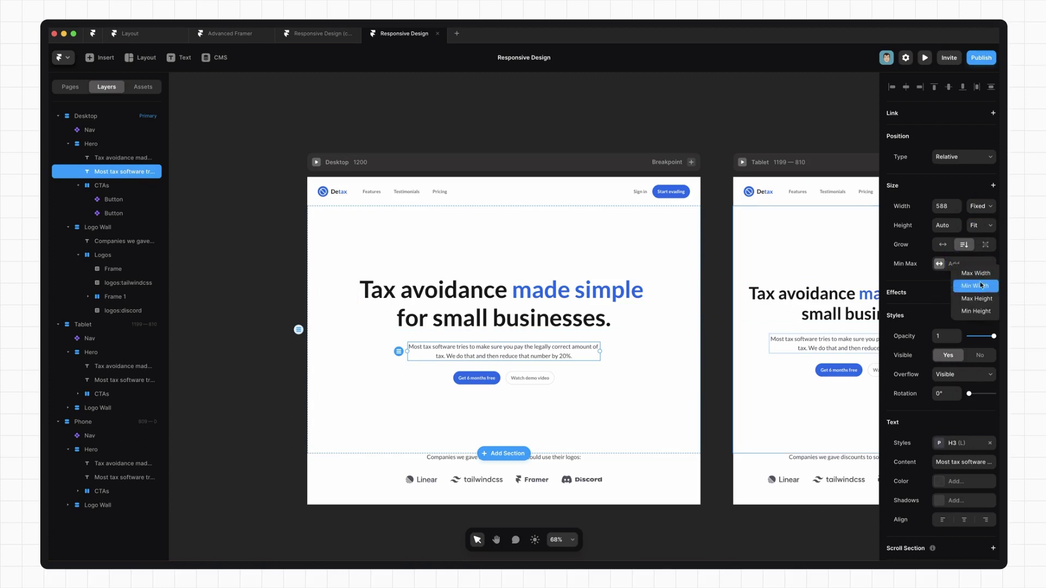
pyautogui.click(973, 275)
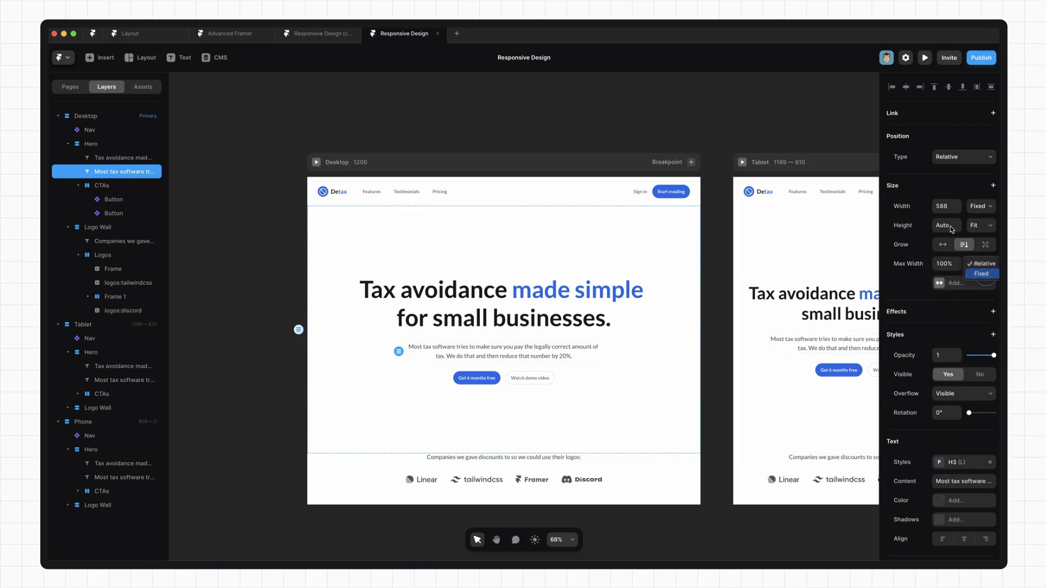
pyautogui.click(981, 277)
pyautogui.click(944, 206)
pyautogui.click(945, 264)
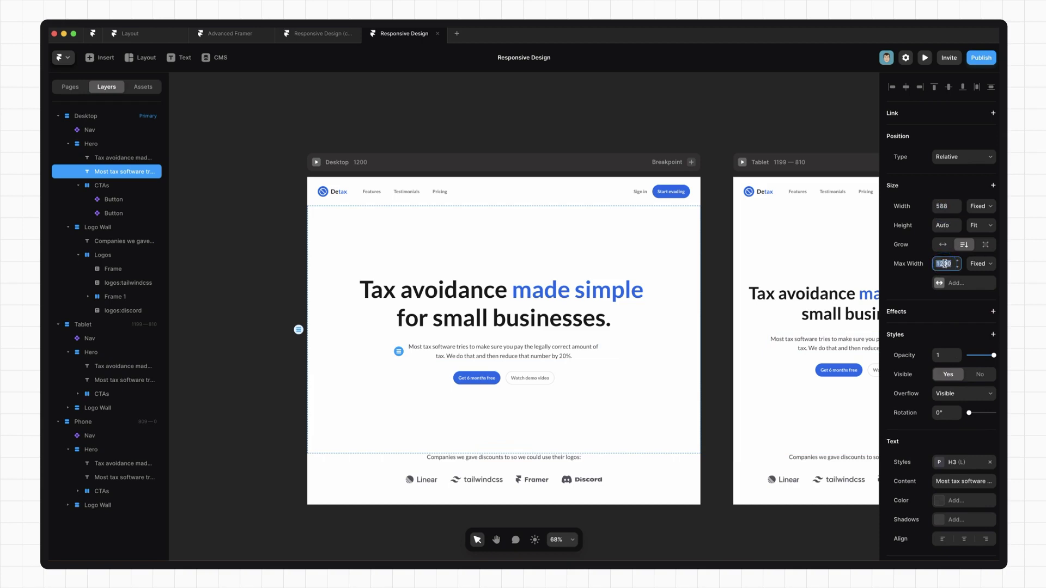
pyautogui.write('588')
pyautogui.click(981, 206)
pyautogui.click(981, 227)
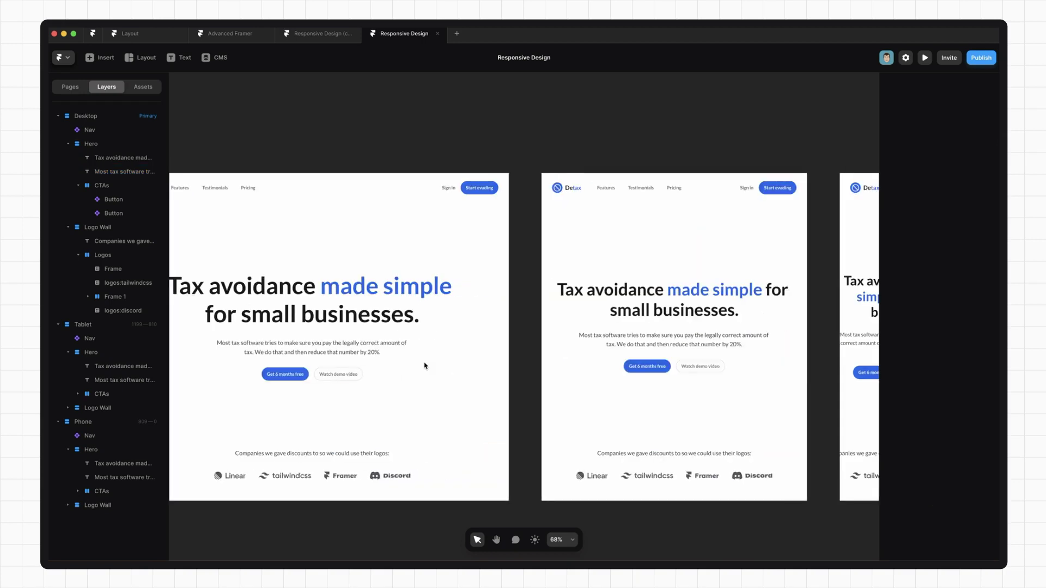
pyautogui.hscroll(5, 424, 366)
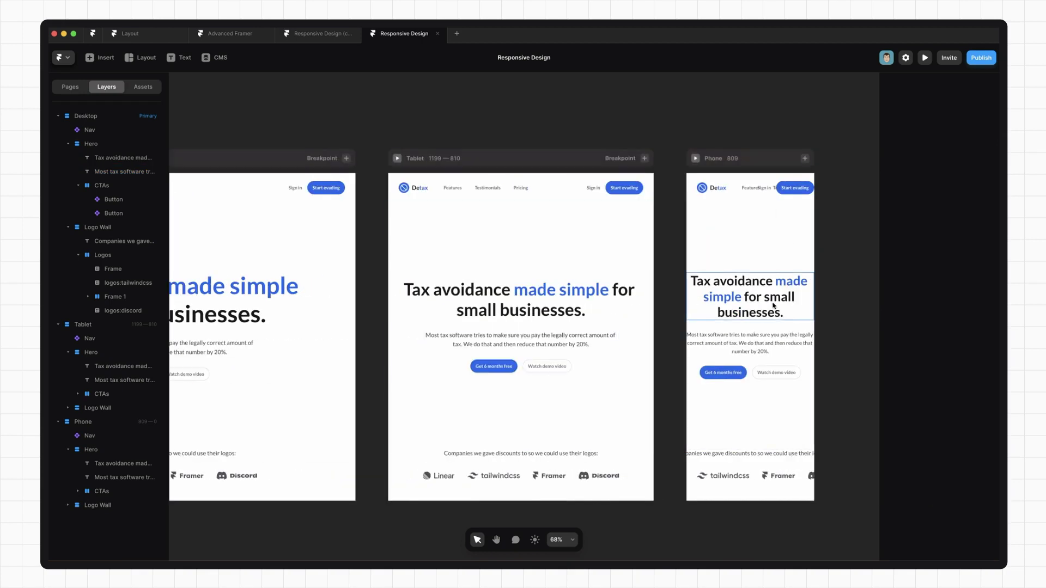
# Give the Desktop Hero and Logo Wall per-side padding of 24 left and right
pyautogui.click(784, 341)
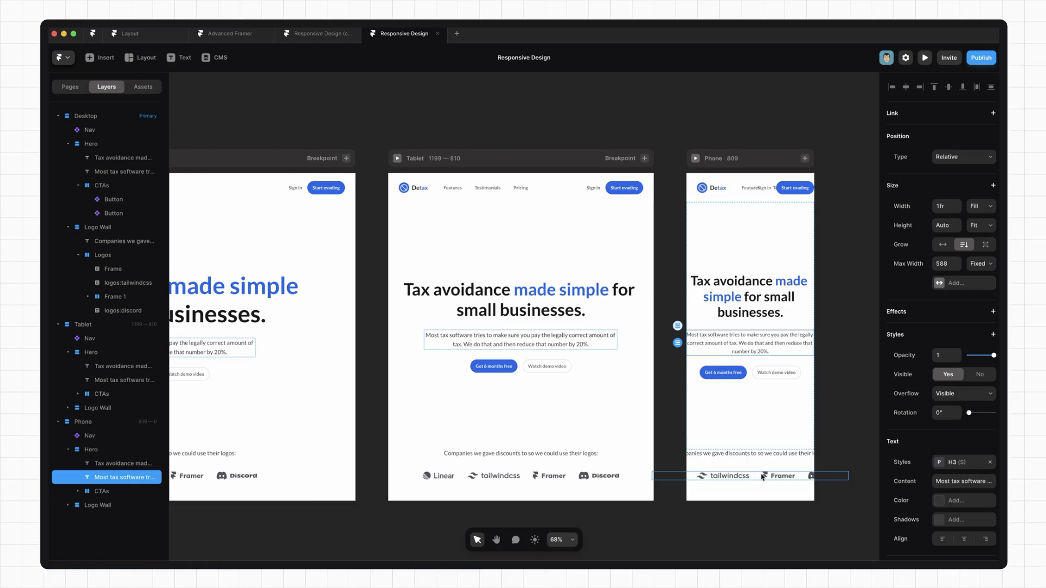
pyautogui.click(780, 470)
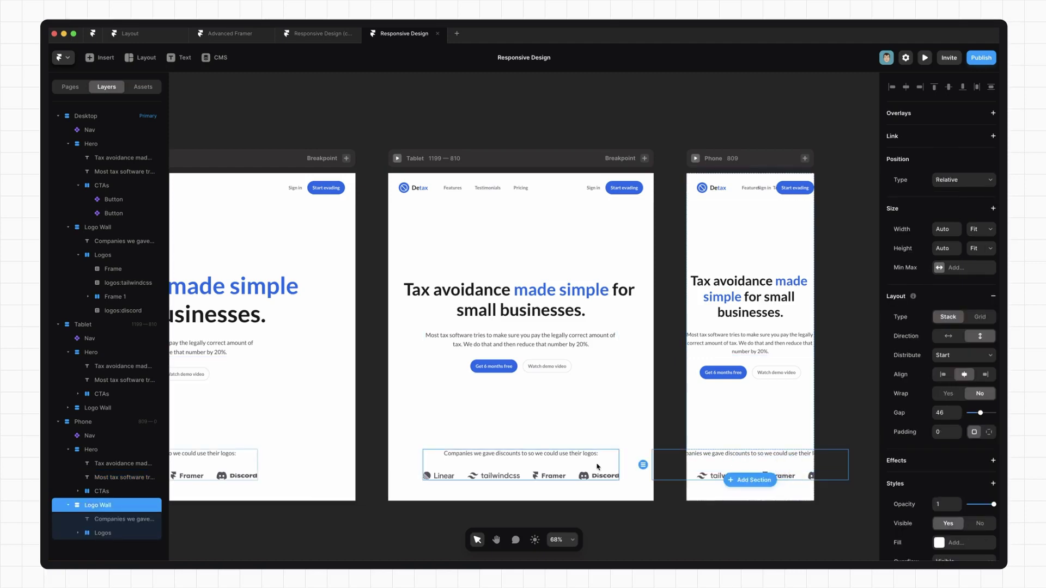
pyautogui.hscroll(-10, 631, 449)
pyautogui.hscroll(-10, 630, 449)
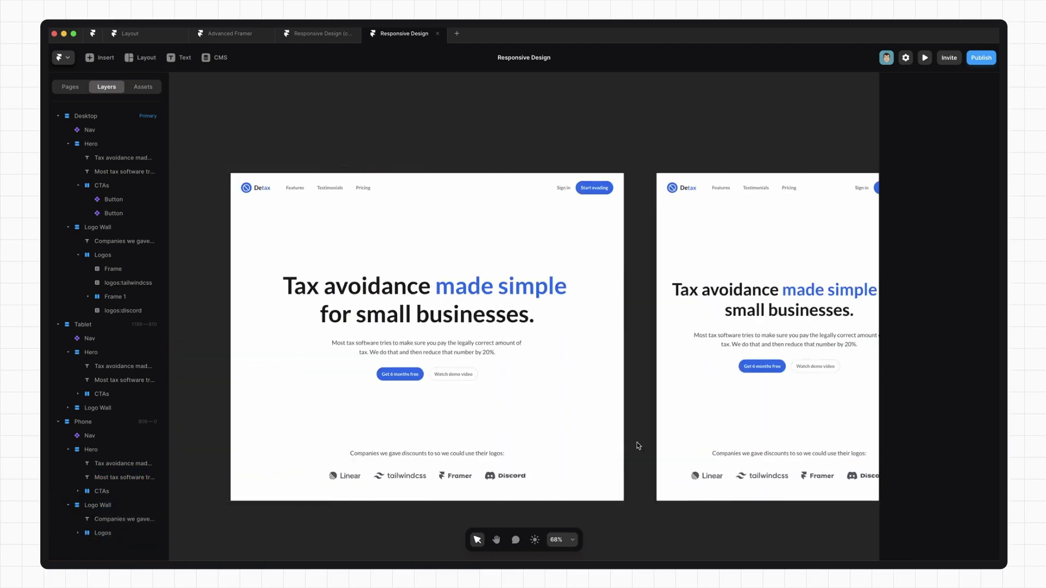
pyautogui.click(588, 377)
pyautogui.keyDown('shift'); pyautogui.click(512, 469); pyautogui.keyUp('shift')
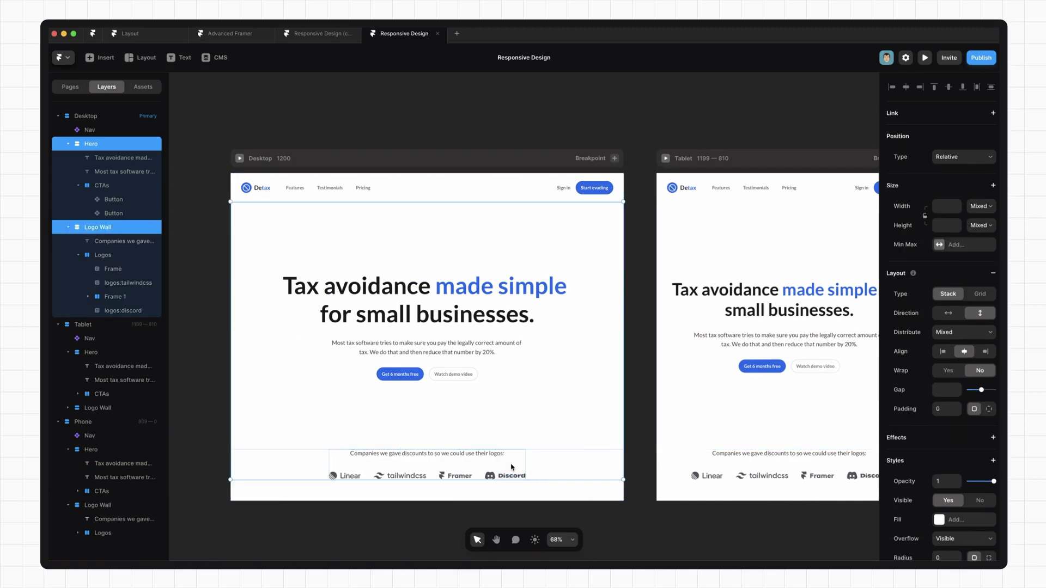
pyautogui.click(988, 409)
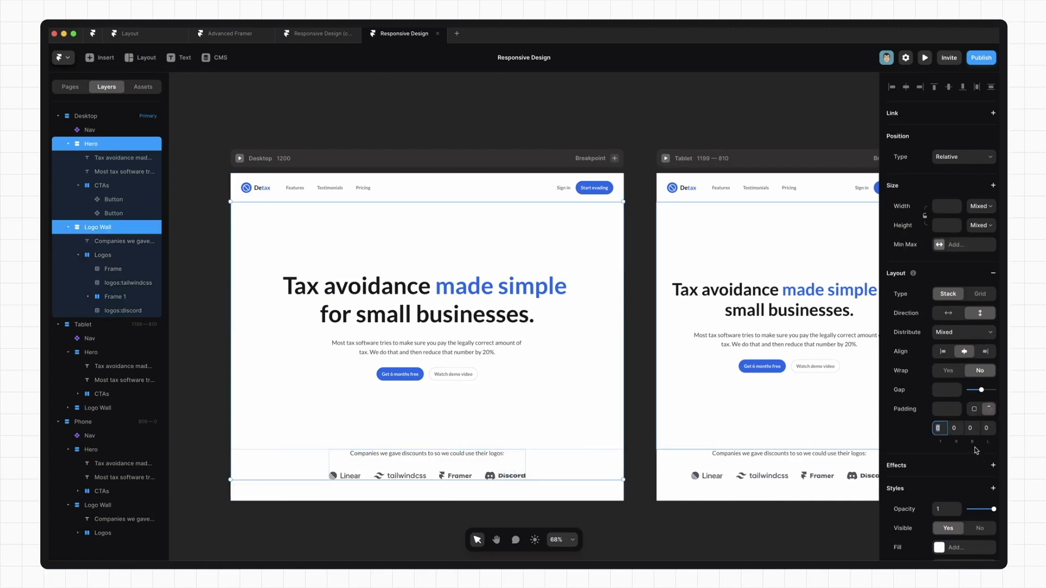
pyautogui.write('0')
pyautogui.press('Tab')
pyautogui.write('24')
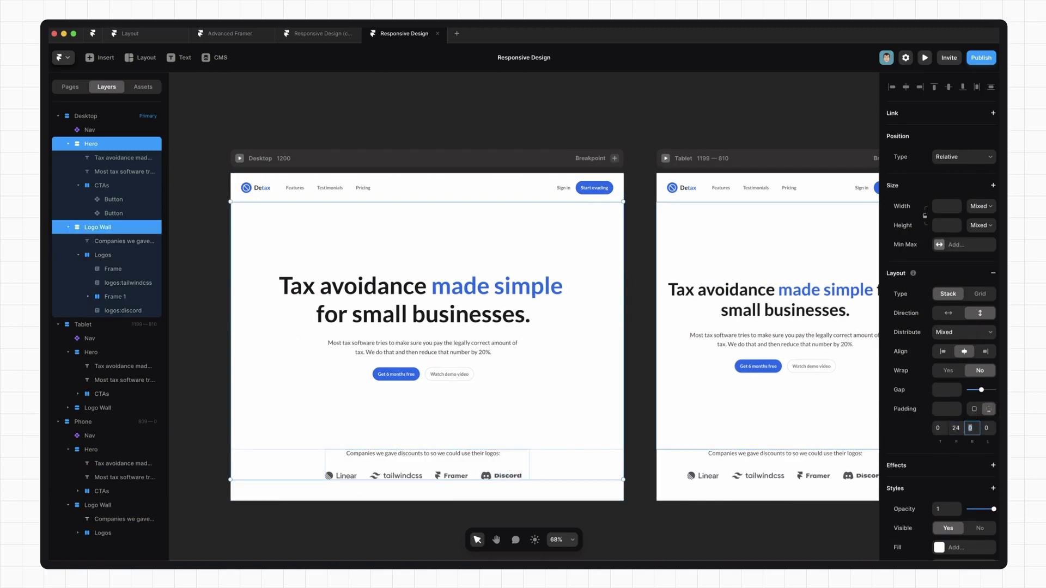
pyautogui.press('Tab')
pyautogui.press('Tab')
pyautogui.write('2')
pyautogui.hscroll(5, 523, 327)
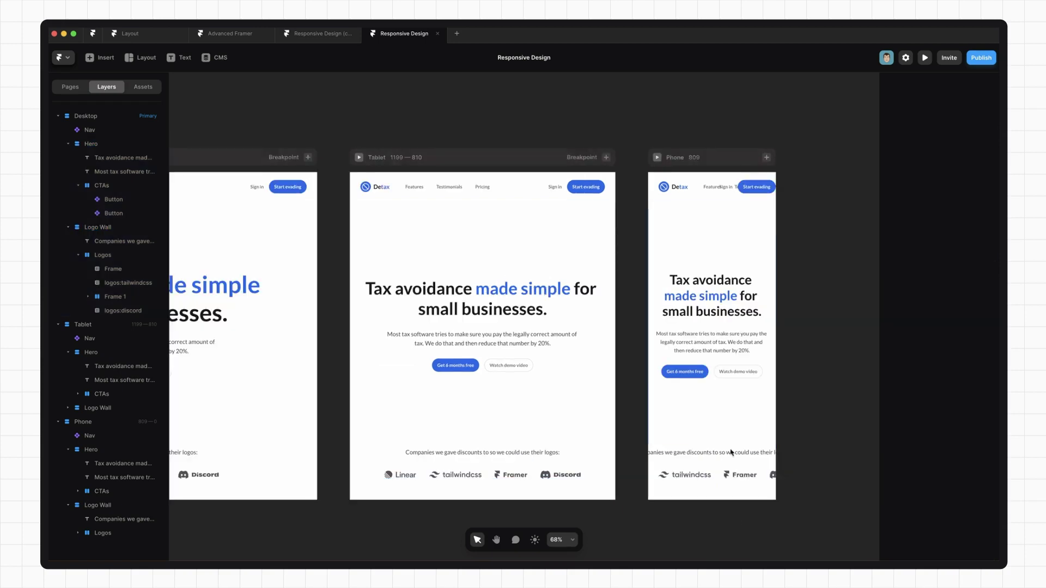
# Set the Phone Hero and Logo Wall left and right padding to 16
pyautogui.click(711, 319)
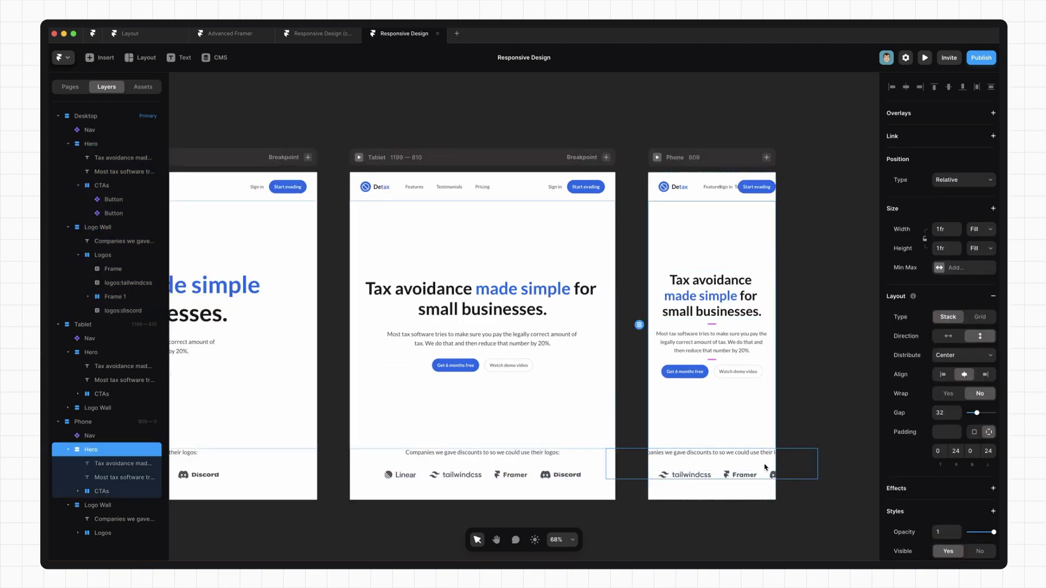
pyautogui.keyDown('shift'); pyautogui.click(765, 475); pyautogui.keyUp('shift')
pyautogui.doubleClick(989, 429)
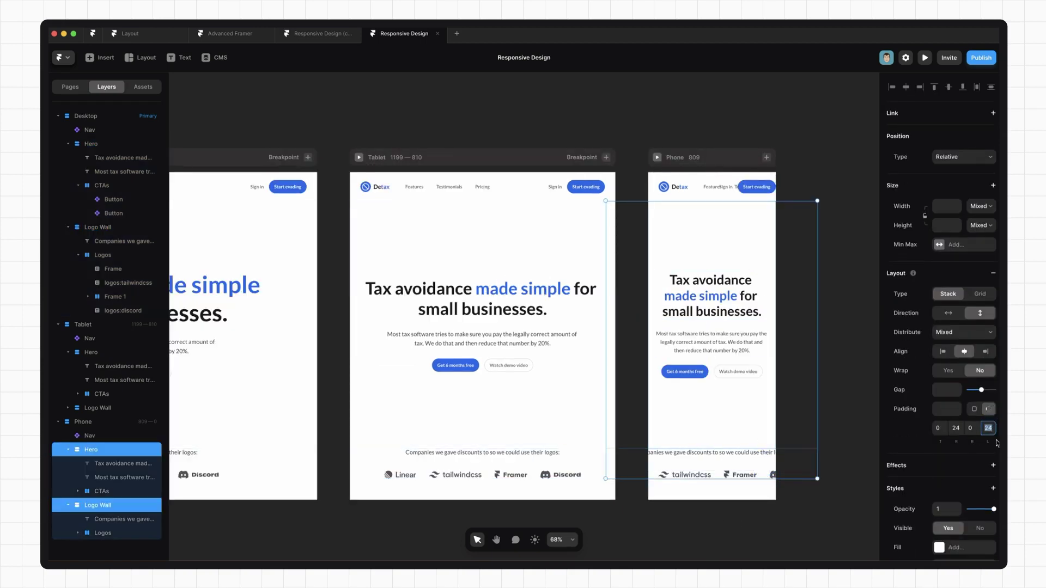
pyautogui.write('16')
pyautogui.press('Return')
pyautogui.click(834, 392)
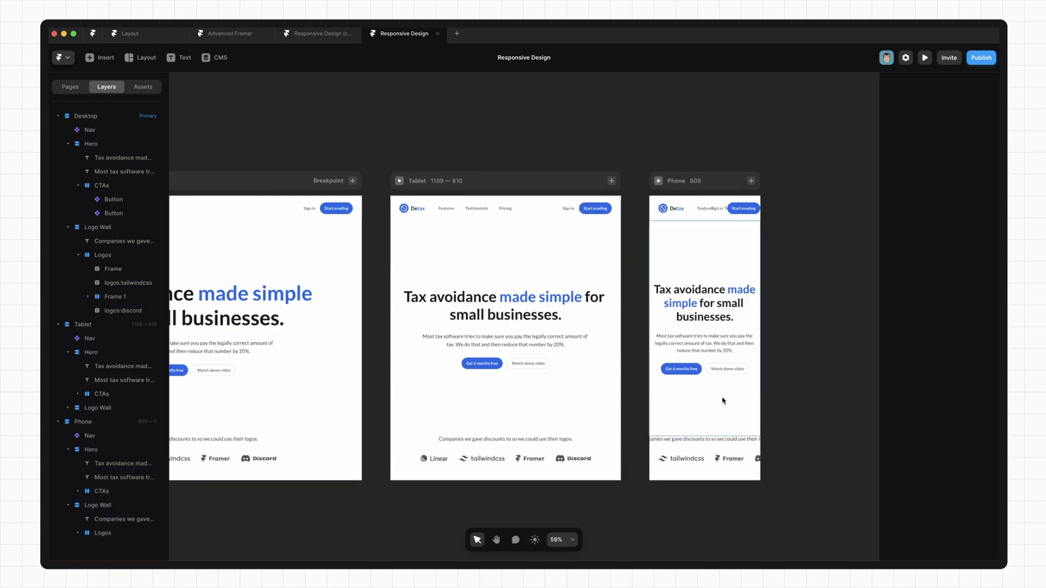
# Set the Desktop logo wall caption's width to Fill
pyautogui.hotkey('shift', '0')
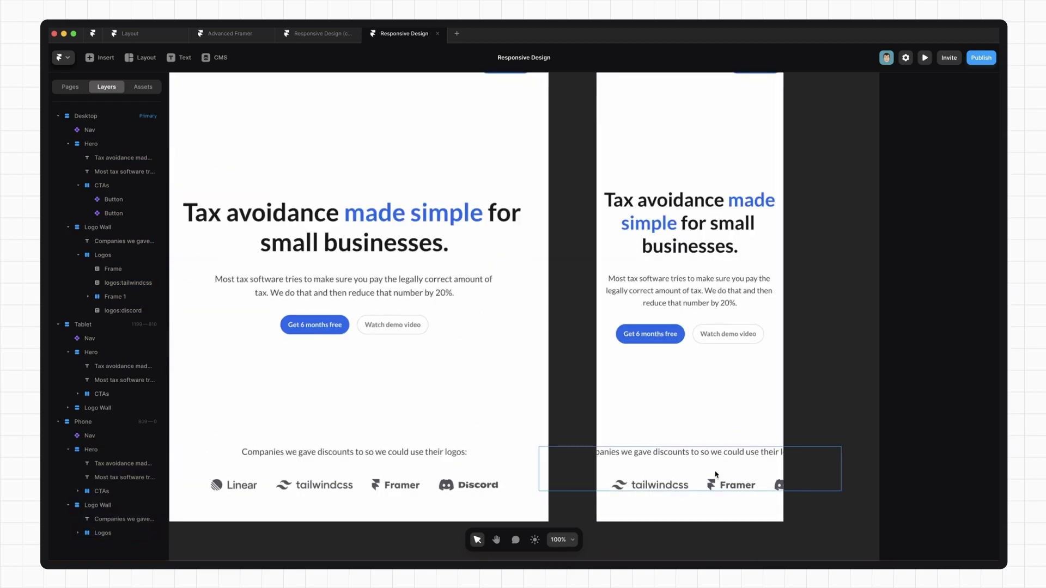
pyautogui.click(716, 474)
pyautogui.scroll(-1, 716, 473)
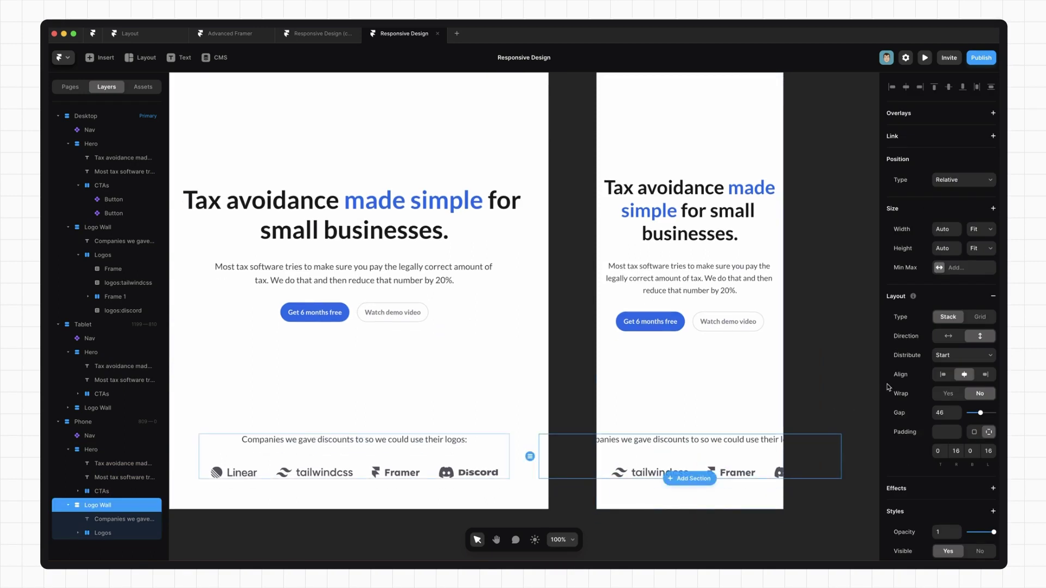
pyautogui.press('Return')
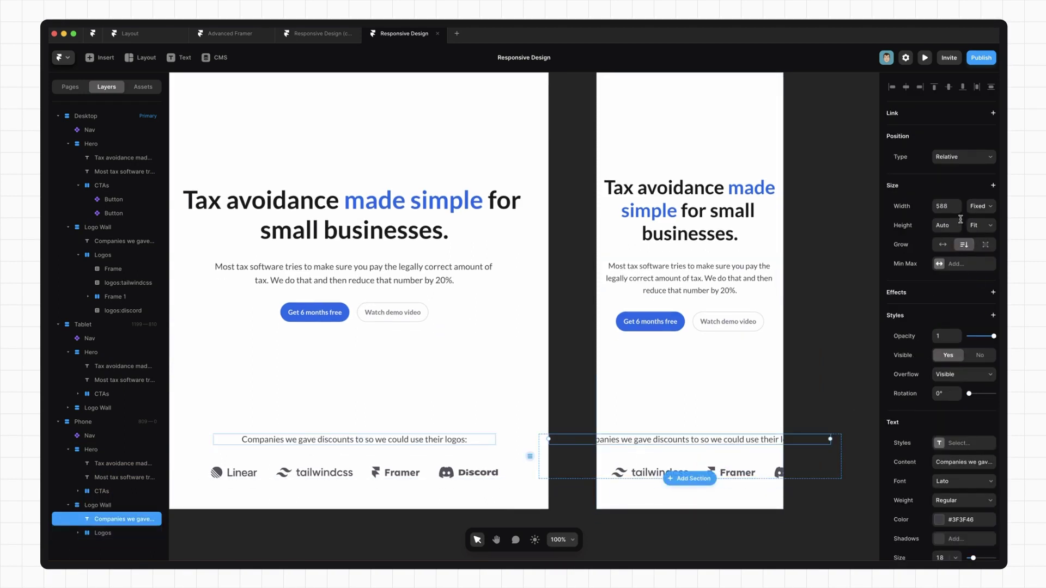
pyautogui.hscroll(-5, 850, 286)
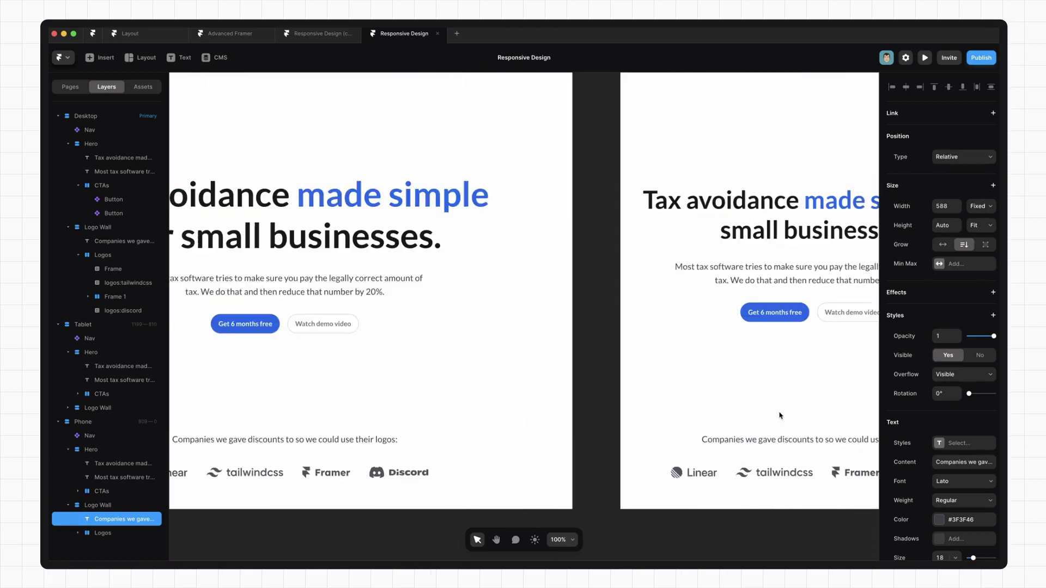
pyautogui.hscroll(-5, 776, 415)
pyautogui.click(657, 439)
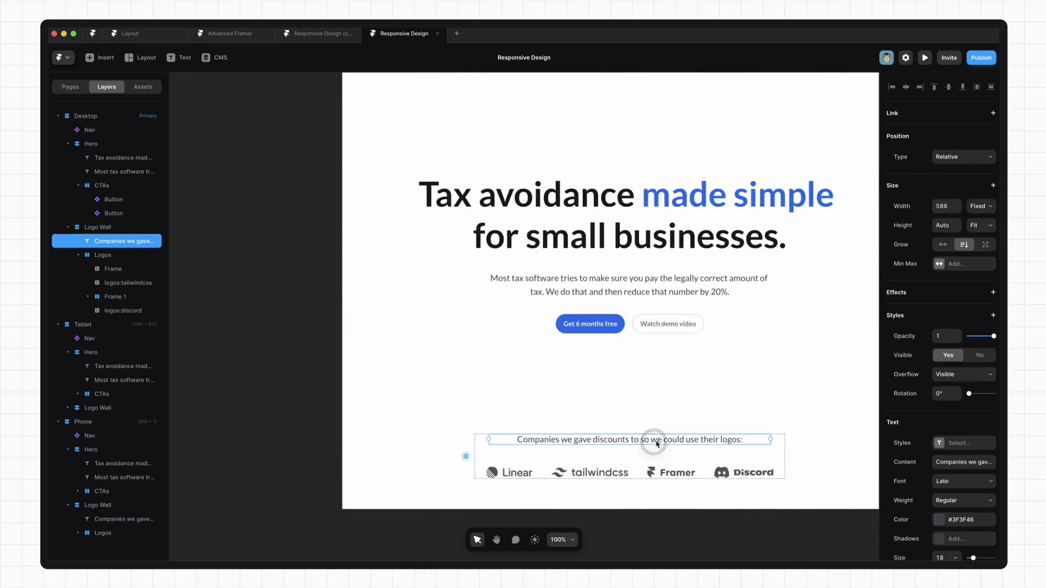
pyautogui.click(980, 206)
pyautogui.click(981, 227)
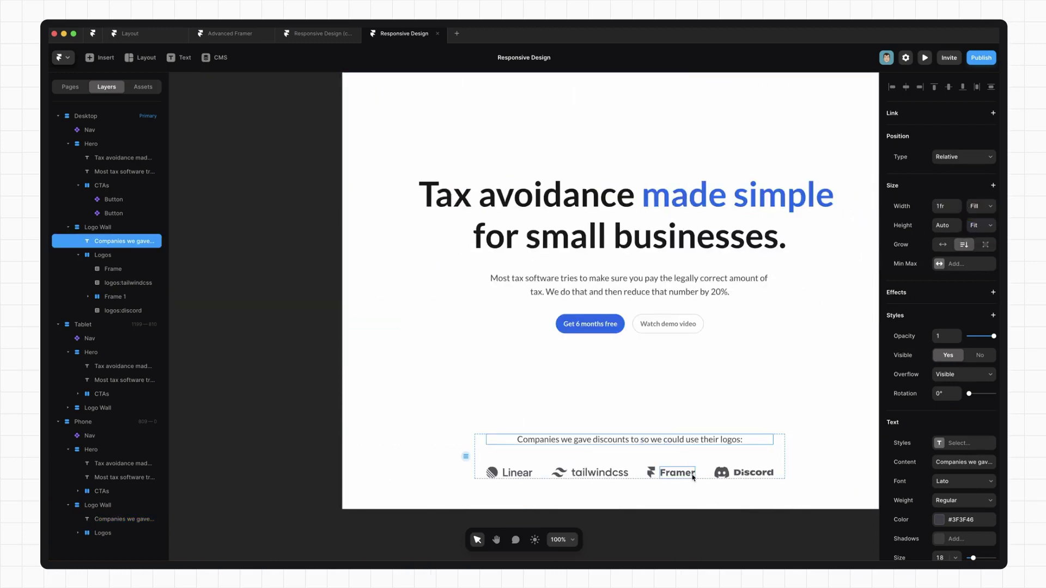
pyautogui.hscroll(10, 692, 477)
# Enable wrapping on the Phone Logos row and set its width to Fill
pyautogui.click(671, 456)
pyautogui.click(981, 228)
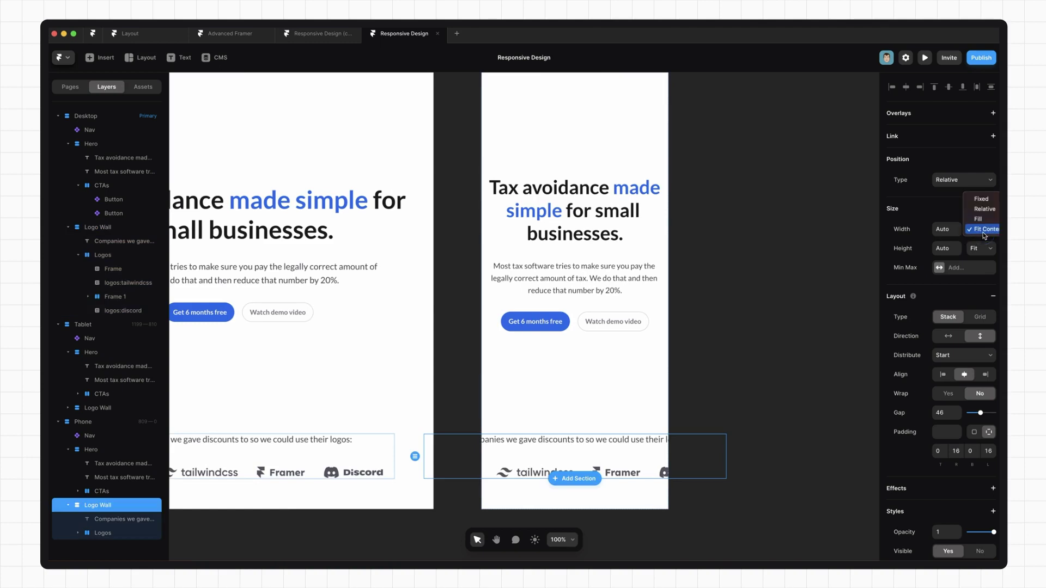
pyautogui.click(984, 219)
pyautogui.click(572, 435)
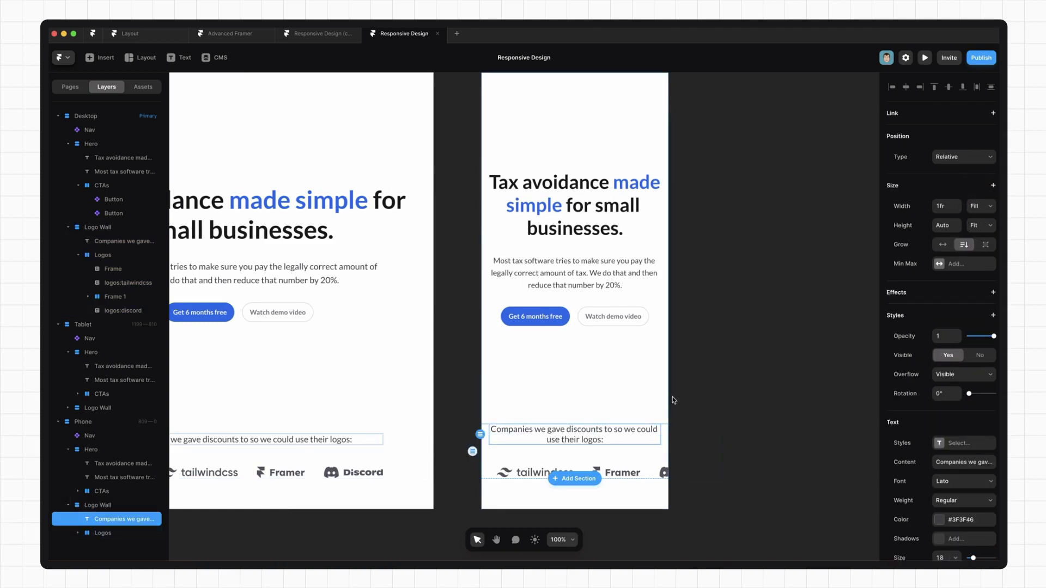
pyautogui.click(650, 474)
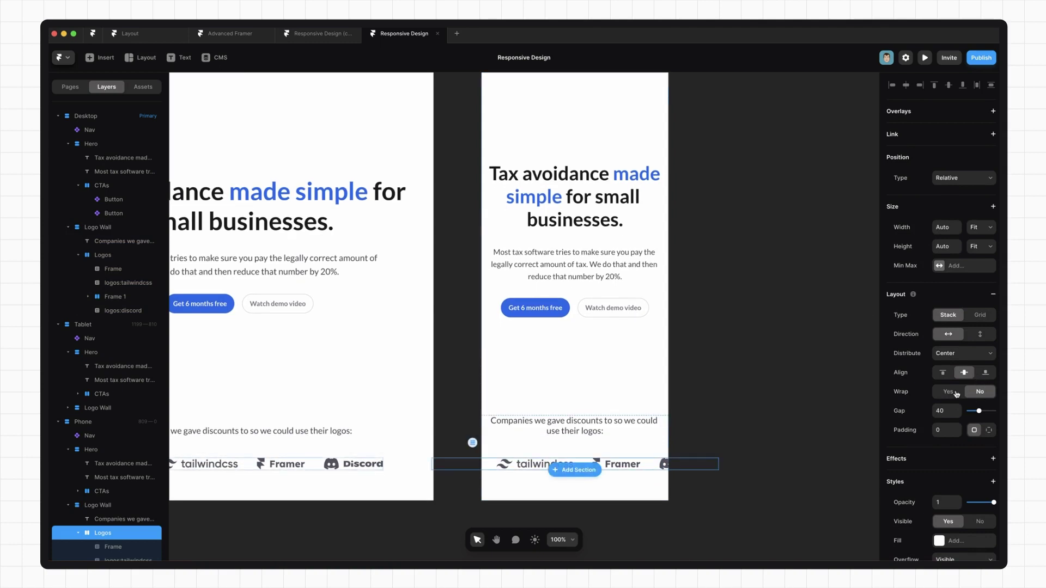
pyautogui.click(947, 393)
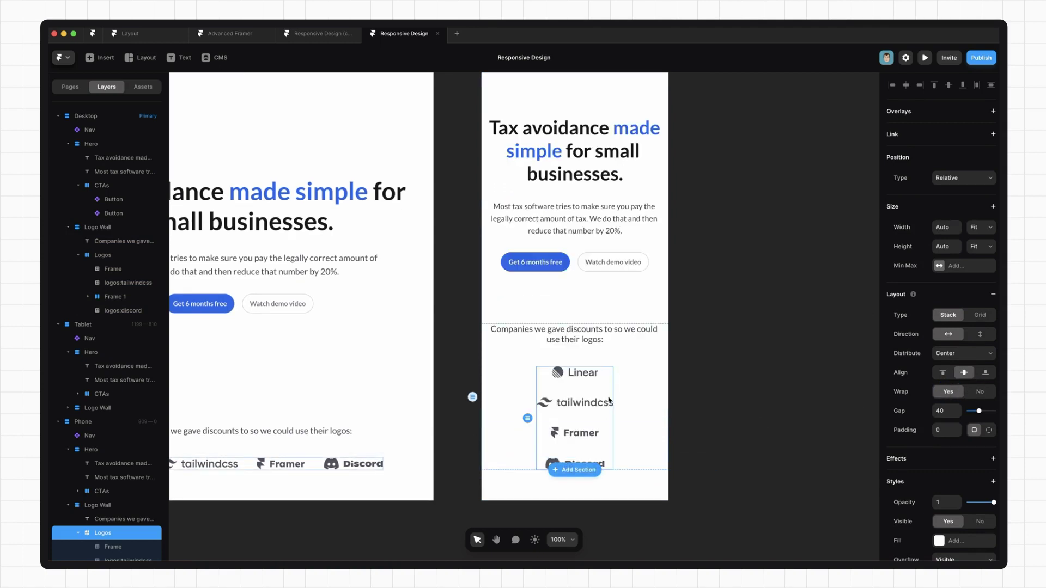
pyautogui.click(992, 227)
pyautogui.click(981, 218)
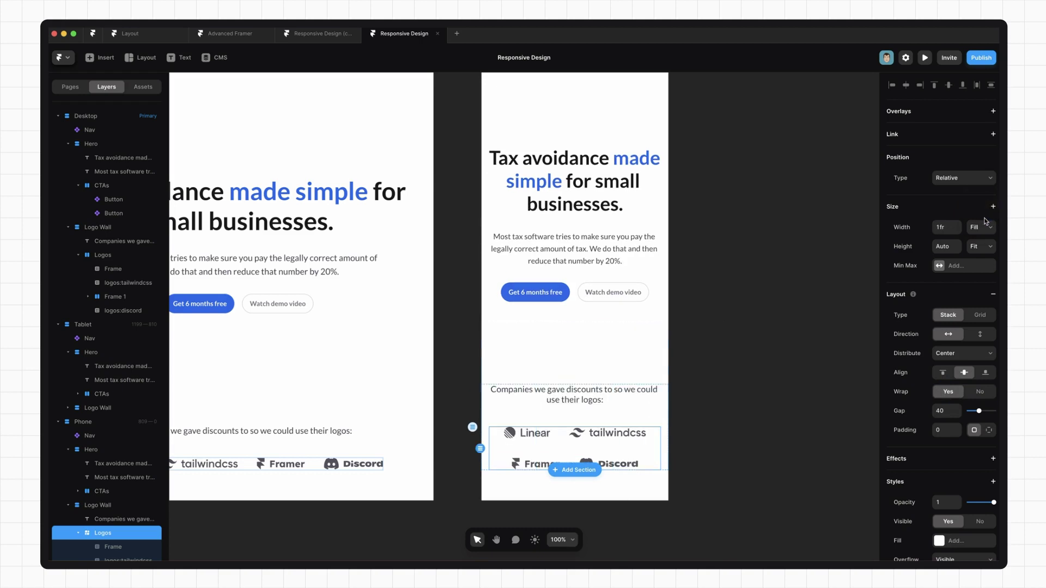
pyautogui.click(741, 394)
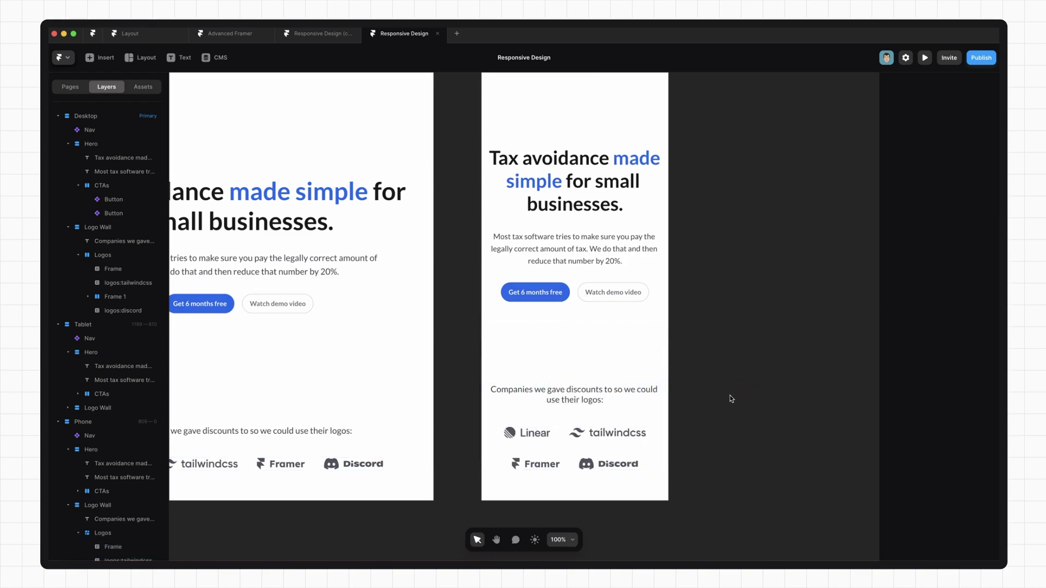
pyautogui.scroll(1, 730, 394)
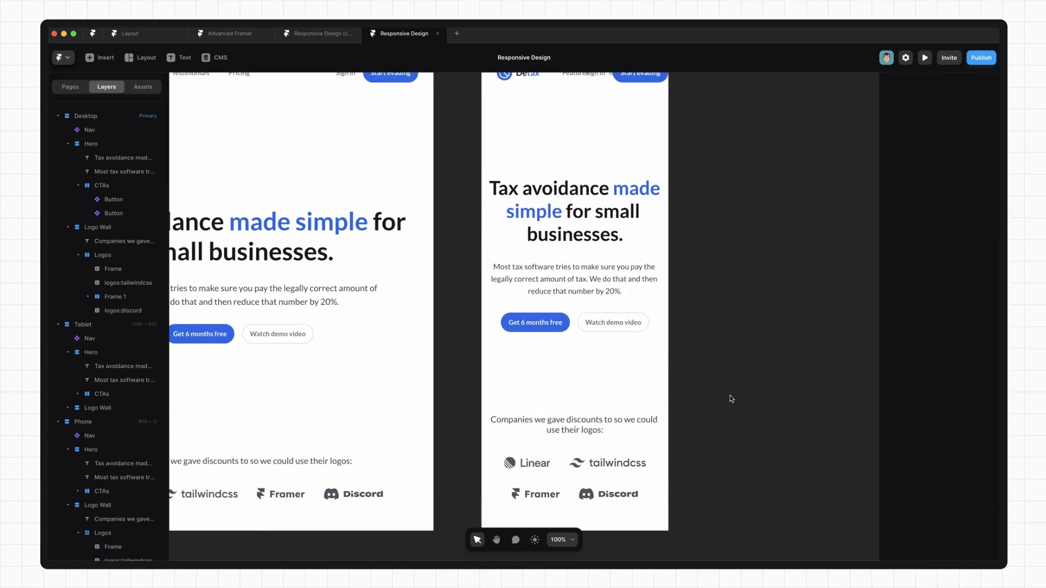
pyautogui.click(924, 57)
pyautogui.moveTo(815, 319)
pyautogui.mouseDown()
pyautogui.moveTo(722, 335)
pyautogui.moveTo(778, 341)
pyautogui.mouseUp()
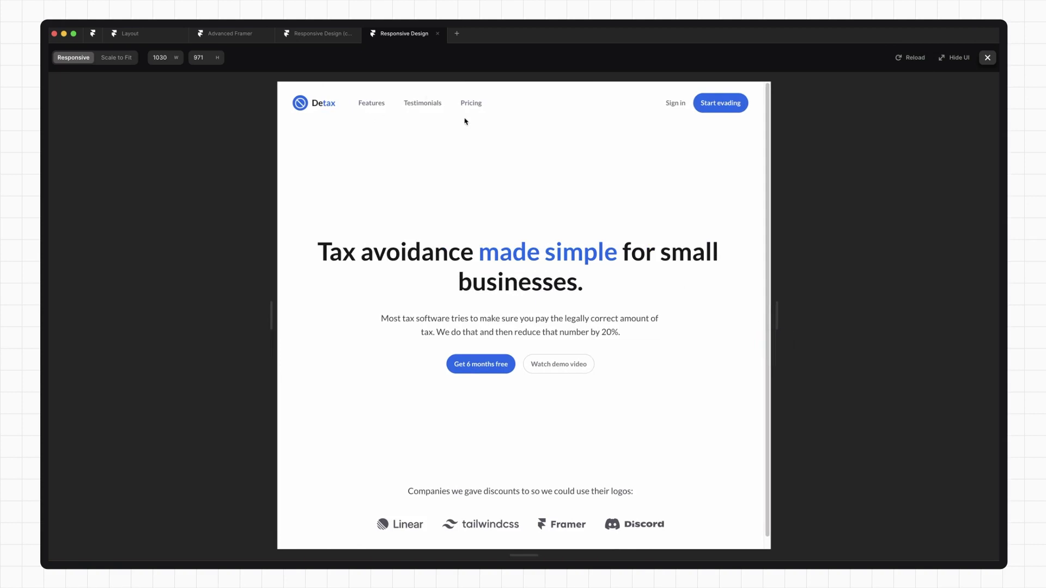
pyautogui.click(987, 57)
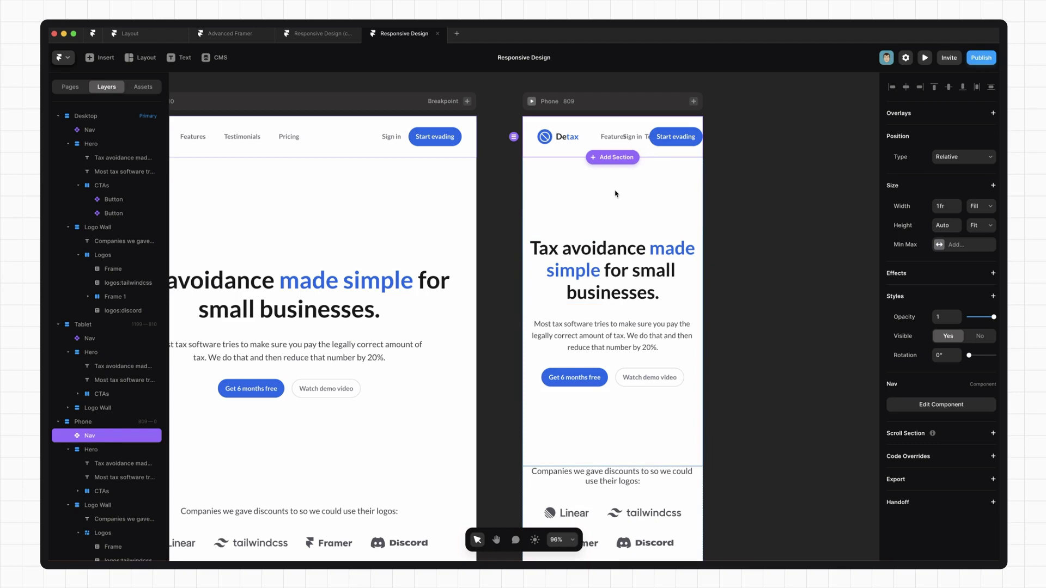
# Add a Tablet variant to the Nav component and rename Variant 1 to Desktop
pyautogui.doubleClick(576, 148)
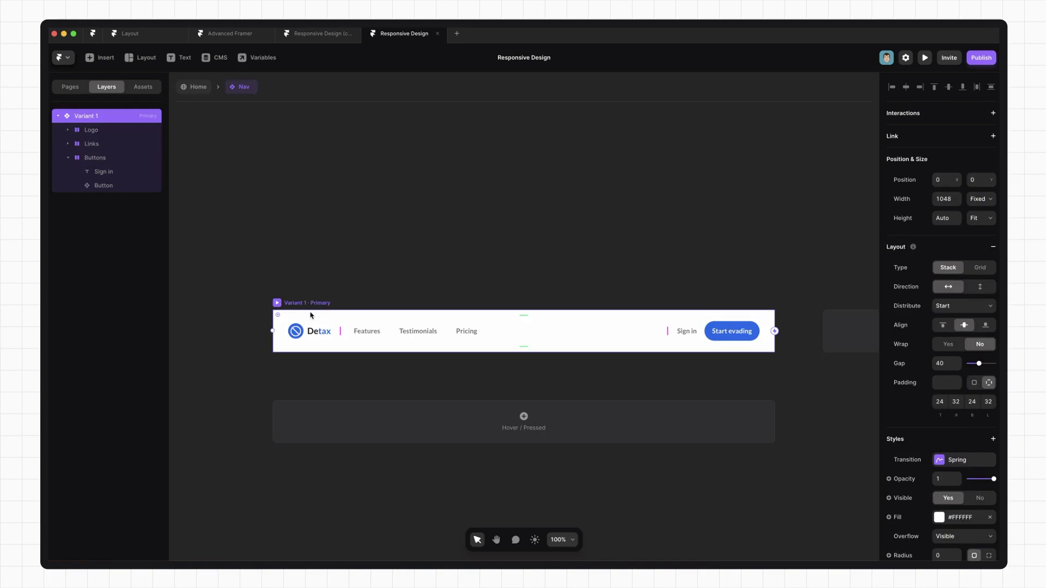
pyautogui.scroll(3, 343, 327)
pyautogui.click(765, 343)
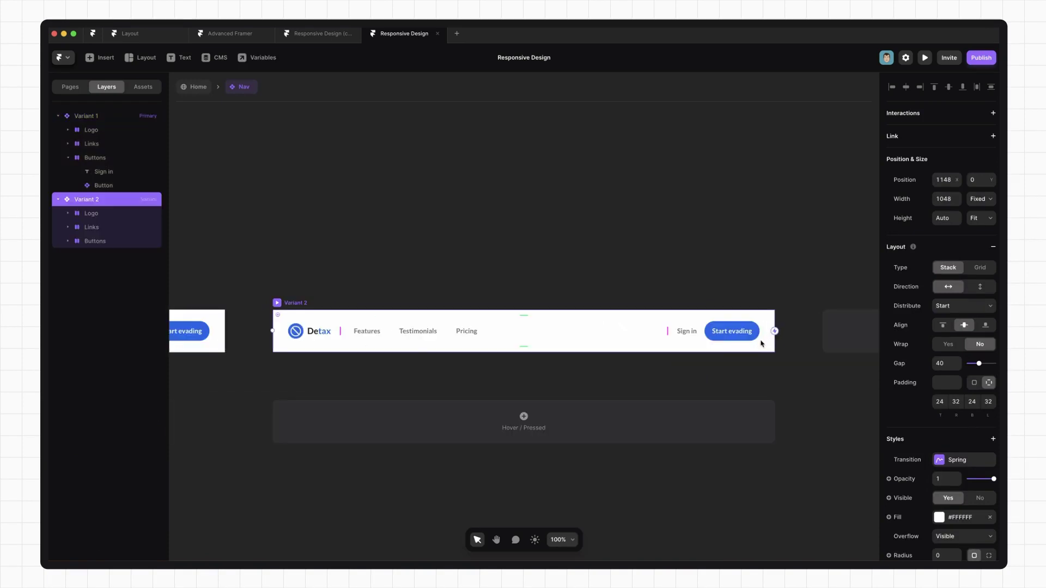
pyautogui.write('Tablet')
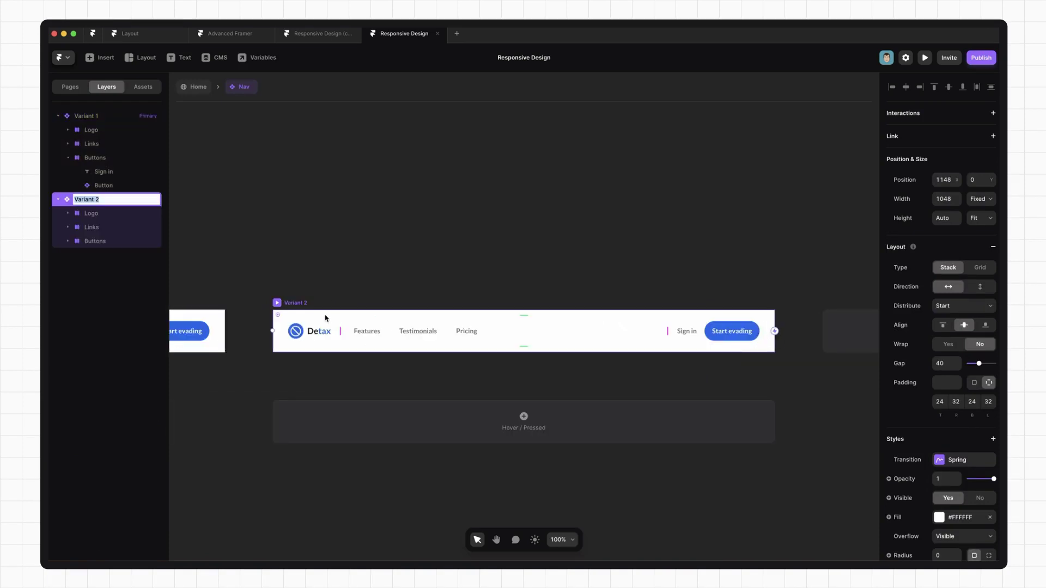
pyautogui.press('Return')
pyautogui.hscroll(-3, 568, 291)
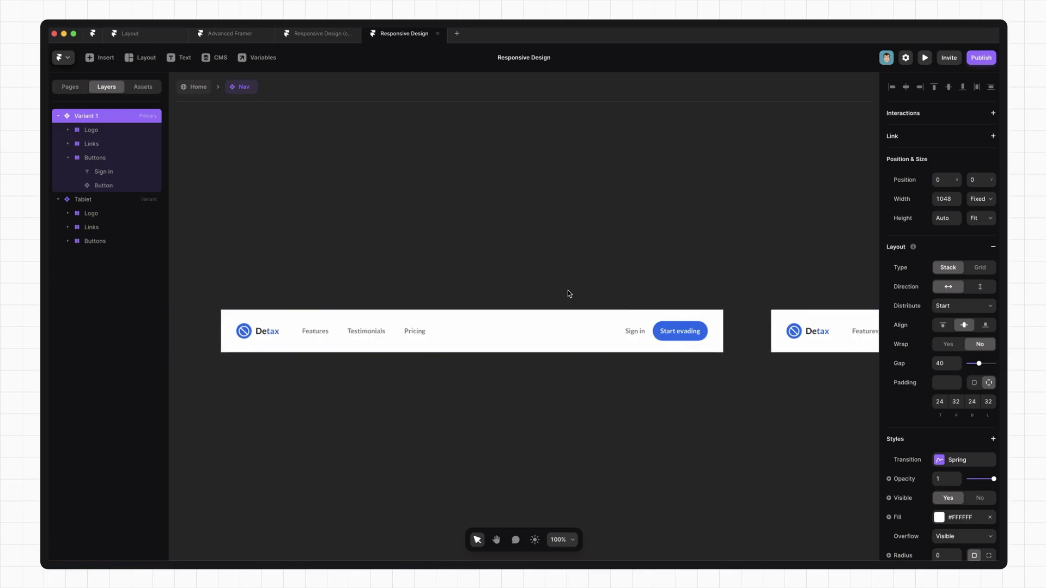
pyautogui.doubleClick(326, 304)
pyautogui.write('Desktop')
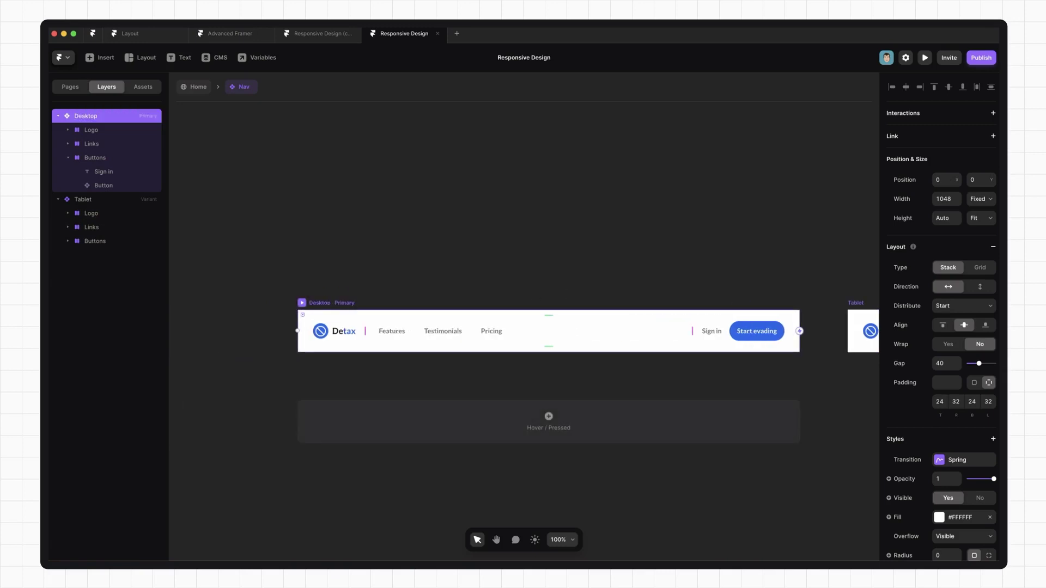
pyautogui.press('Return')
# Set the Tablet nav variant's width to 810
pyautogui.doubleClick(945, 198)
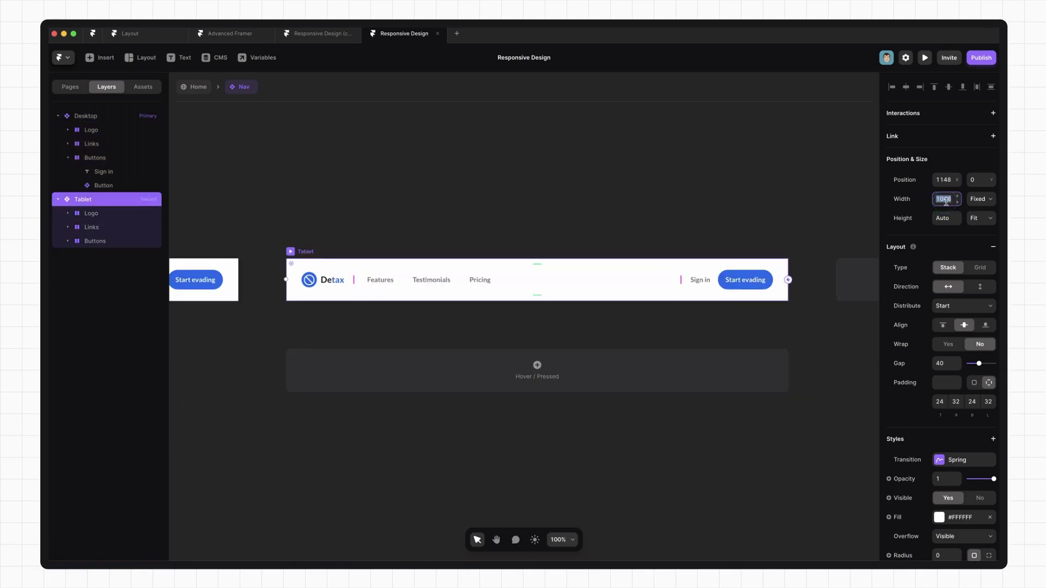
pyautogui.write('81')
pyautogui.press('Return')
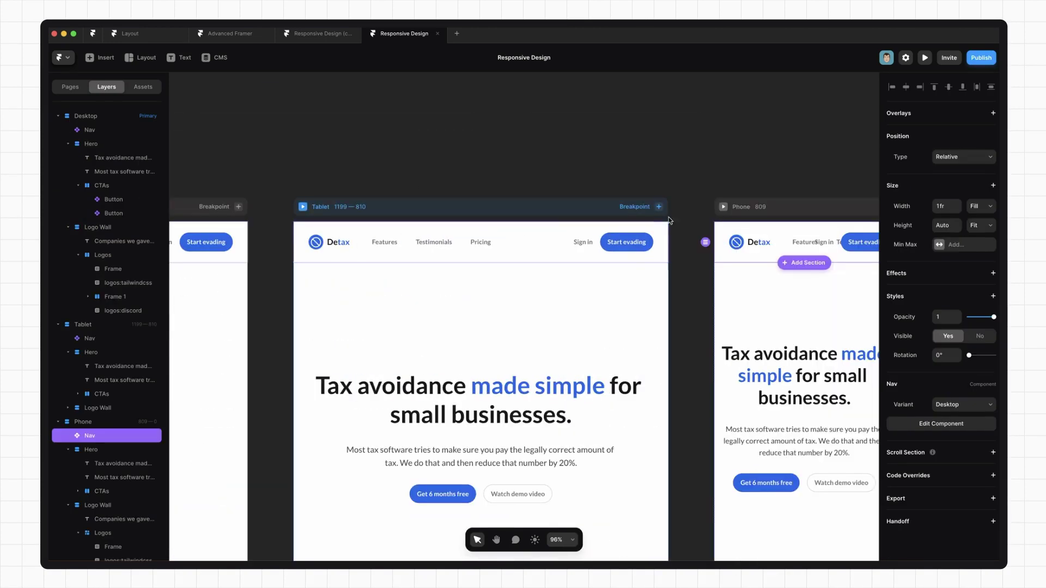
pyautogui.doubleClick(532, 242)
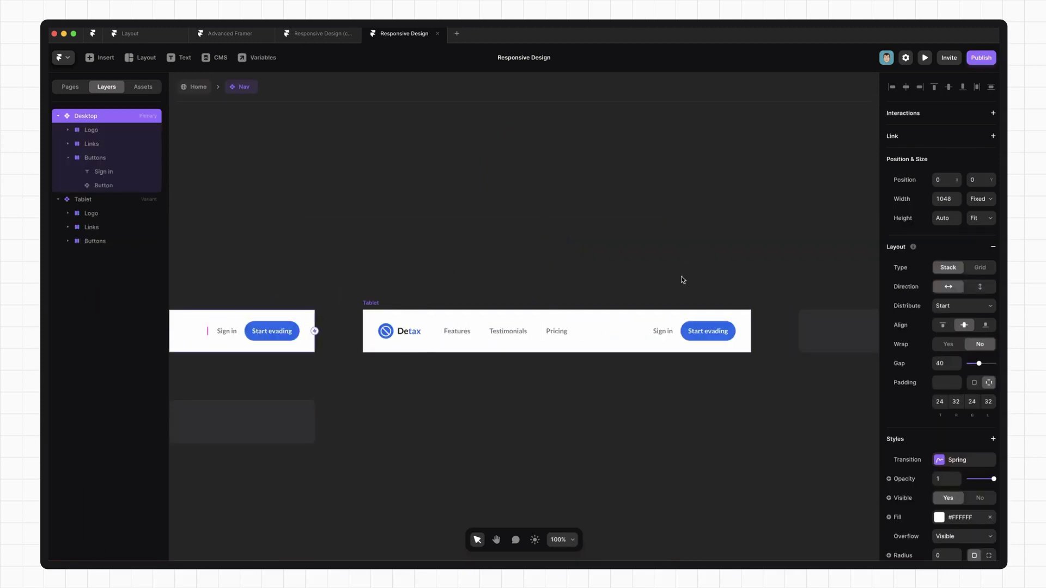
pyautogui.hscroll(3, 680, 327)
# Add a third Nav variant named Phone with a width of 390
pyautogui.click(802, 326)
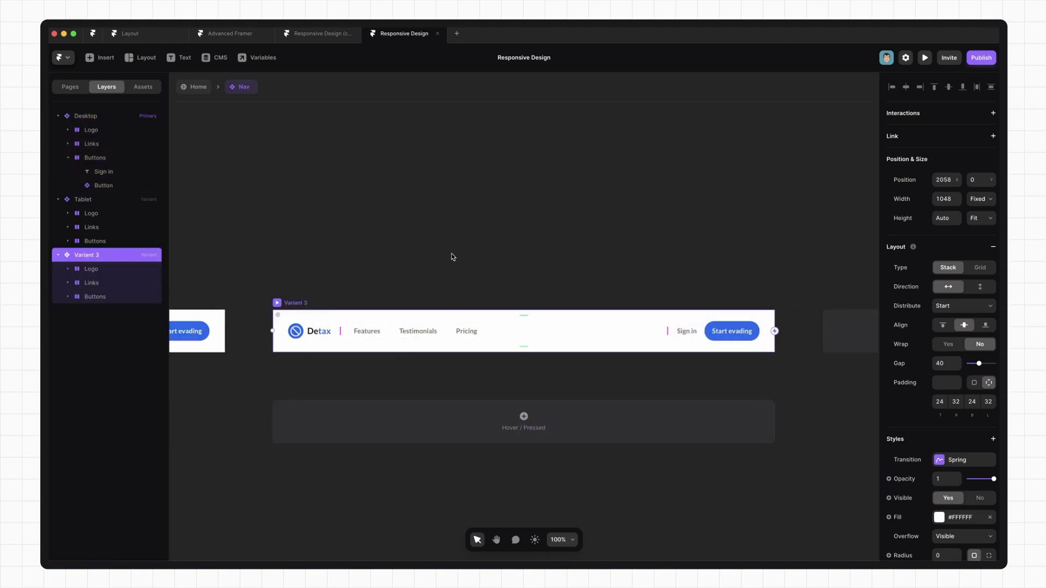
pyautogui.write('Phone')
pyautogui.press('Return')
pyautogui.click(944, 199)
pyautogui.write('390')
pyautogui.press('Return')
pyautogui.click(521, 245)
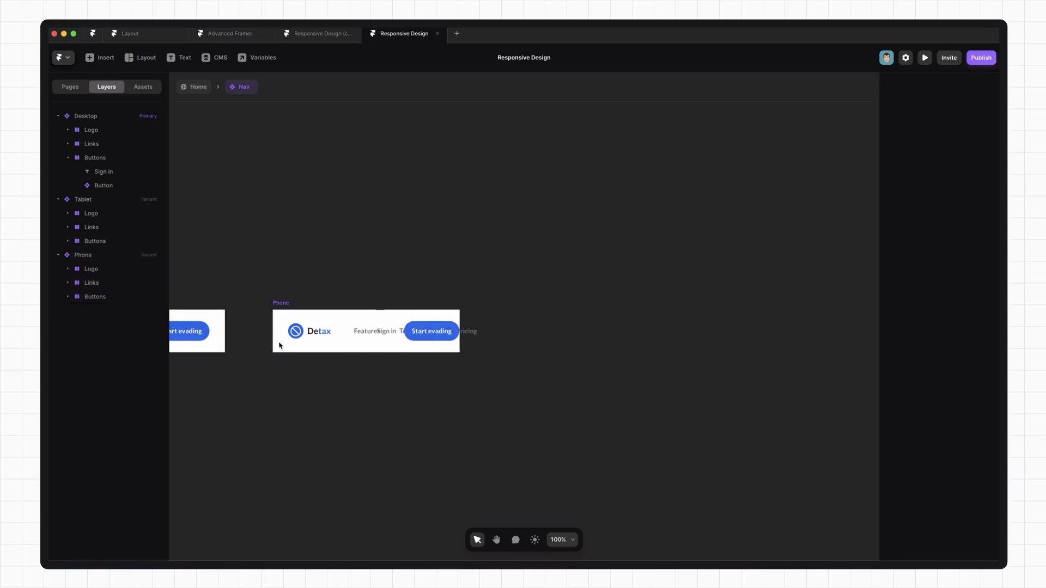
pyautogui.scroll(5, 313, 292)
pyautogui.hscroll(3, 319, 291)
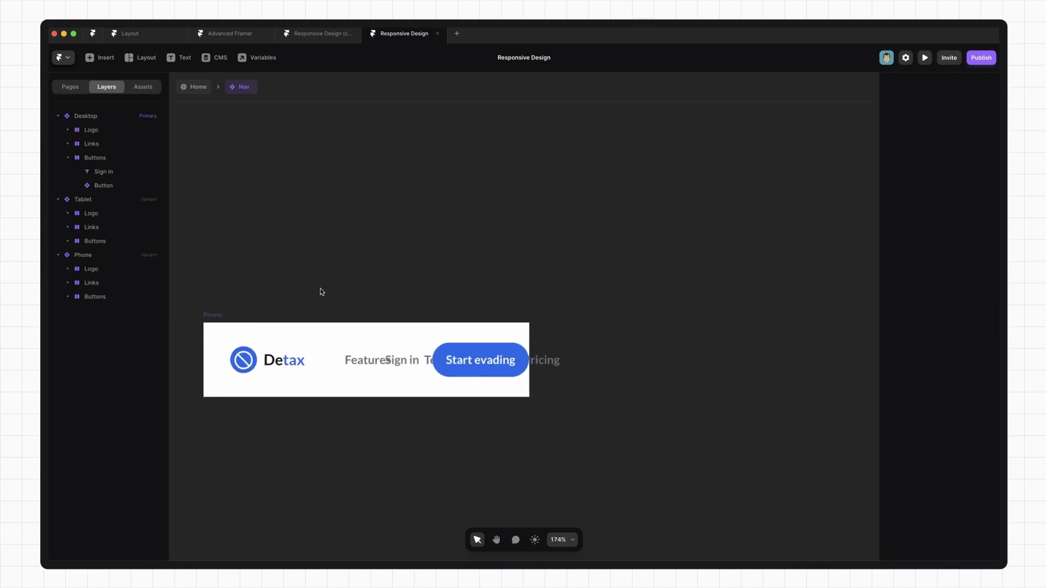
pyautogui.hscroll(-5, 319, 292)
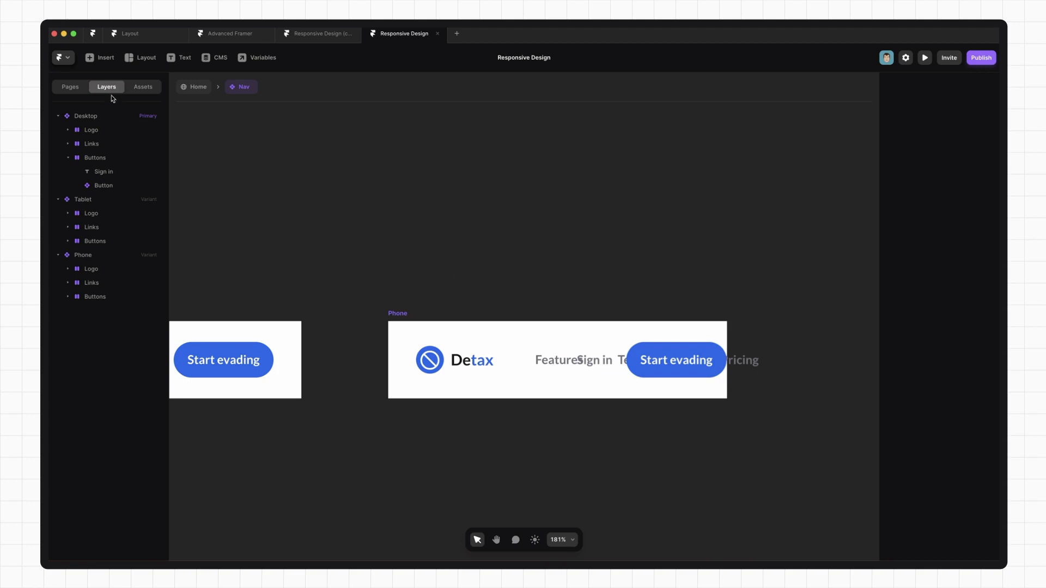
# Place the Menu Icon pattern in the Nav and pick its variant
pyautogui.click(102, 58)
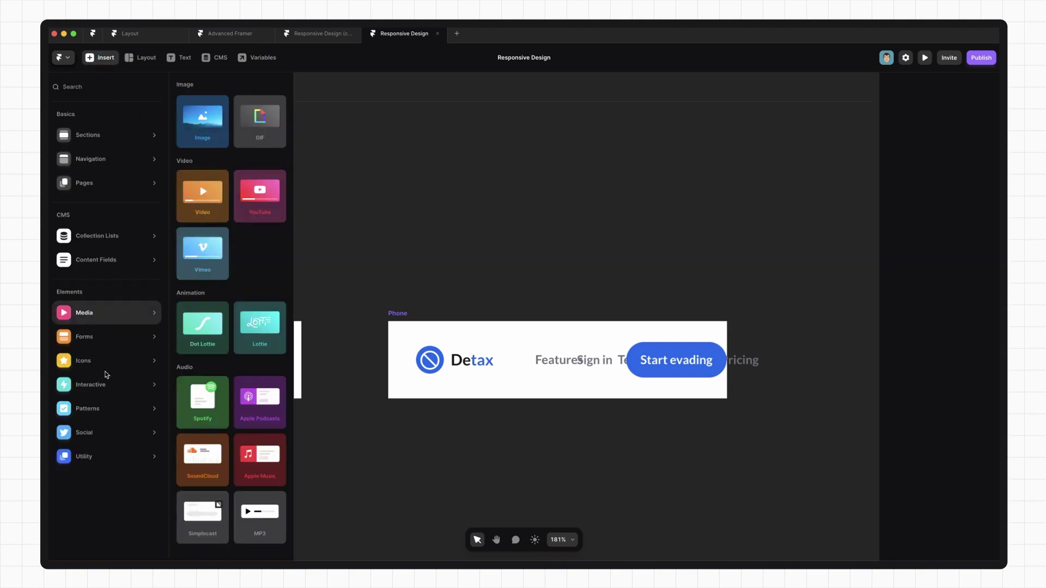
pyautogui.click(87, 409)
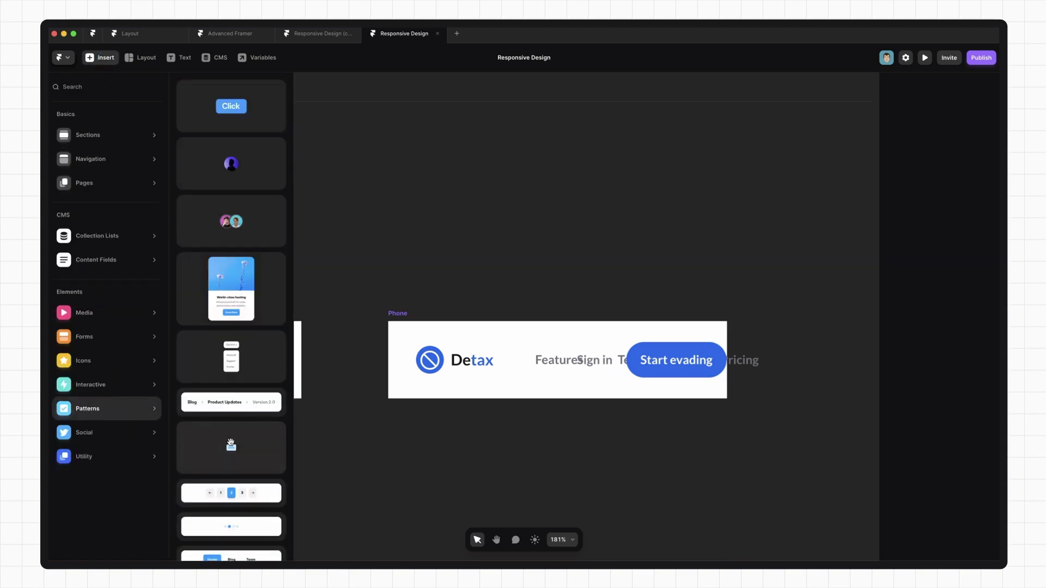
pyautogui.scroll(-5, 231, 442)
pyautogui.scroll(-5, 231, 442)
pyautogui.scroll(-5, 231, 443)
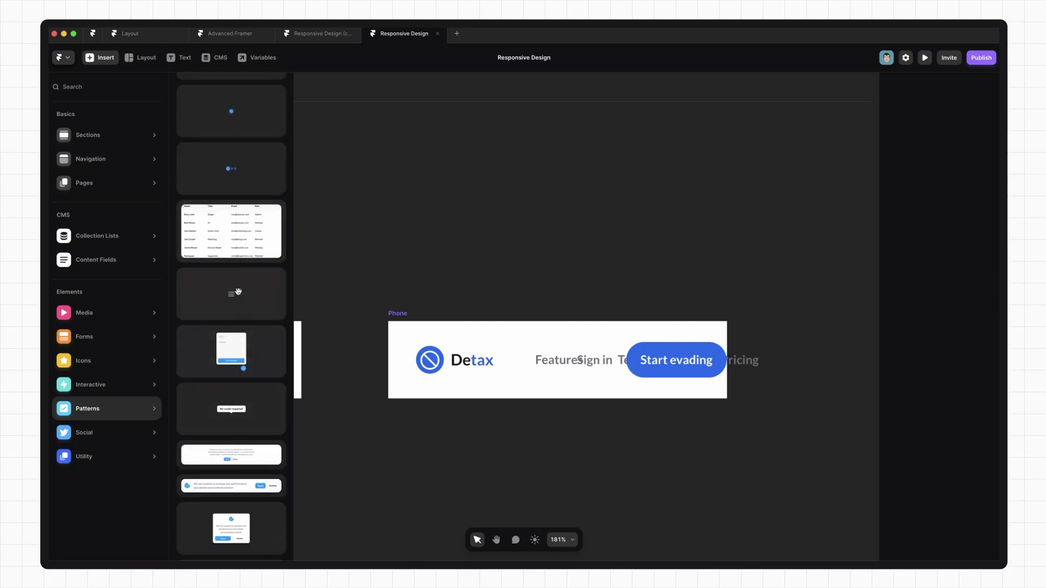
pyautogui.moveTo(231, 293); pyautogui.dragTo(690, 275)
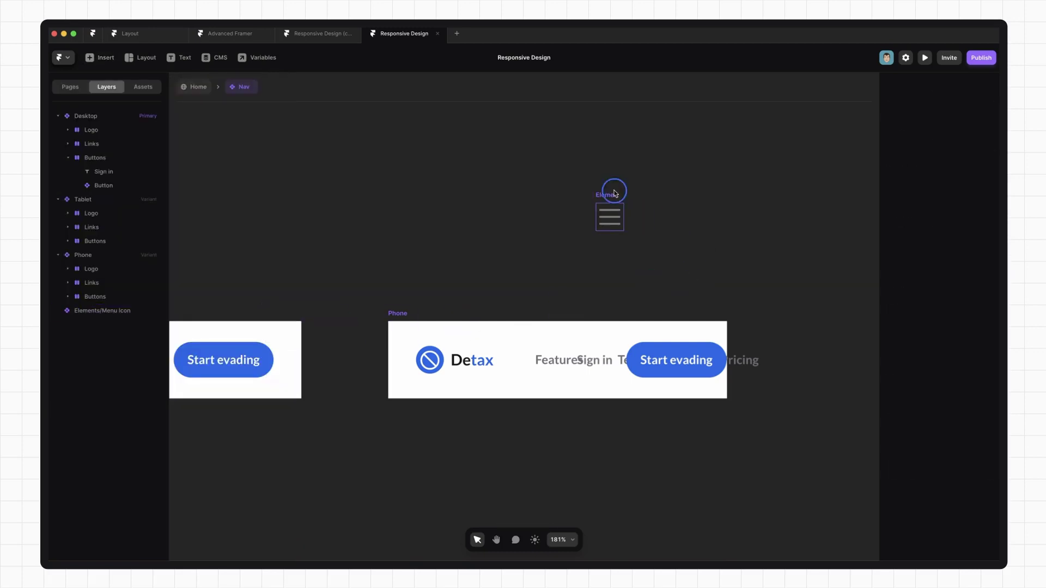
pyautogui.click(964, 359)
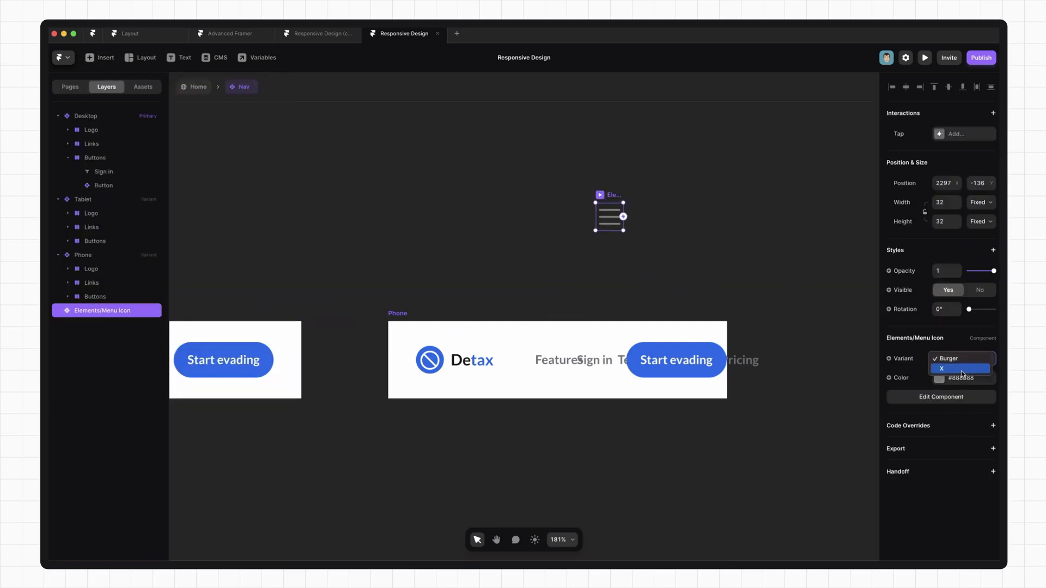
pyautogui.click(963, 371)
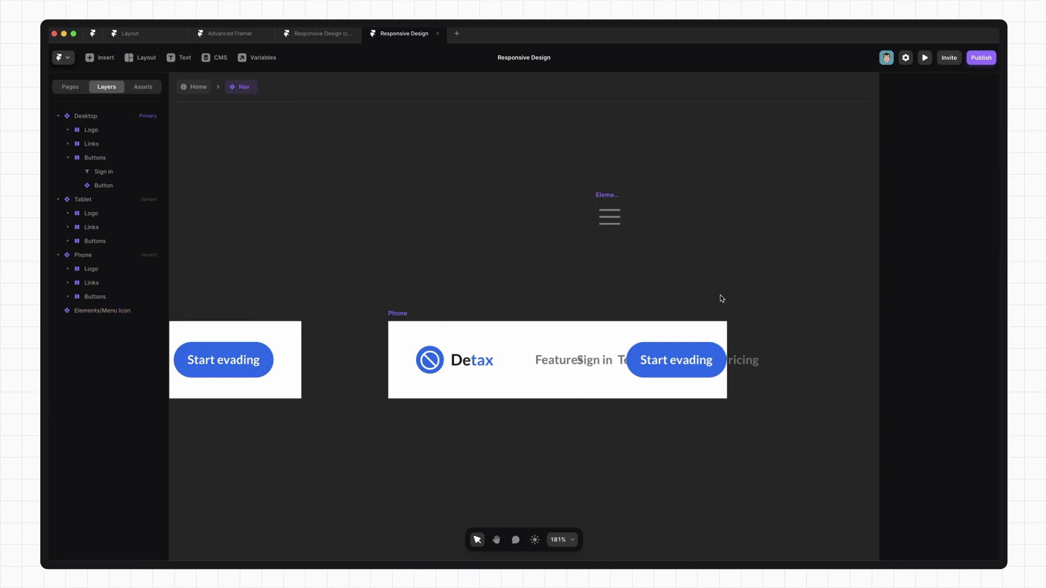
pyautogui.scroll(-3, 720, 300)
pyautogui.scroll(-3, 710, 301)
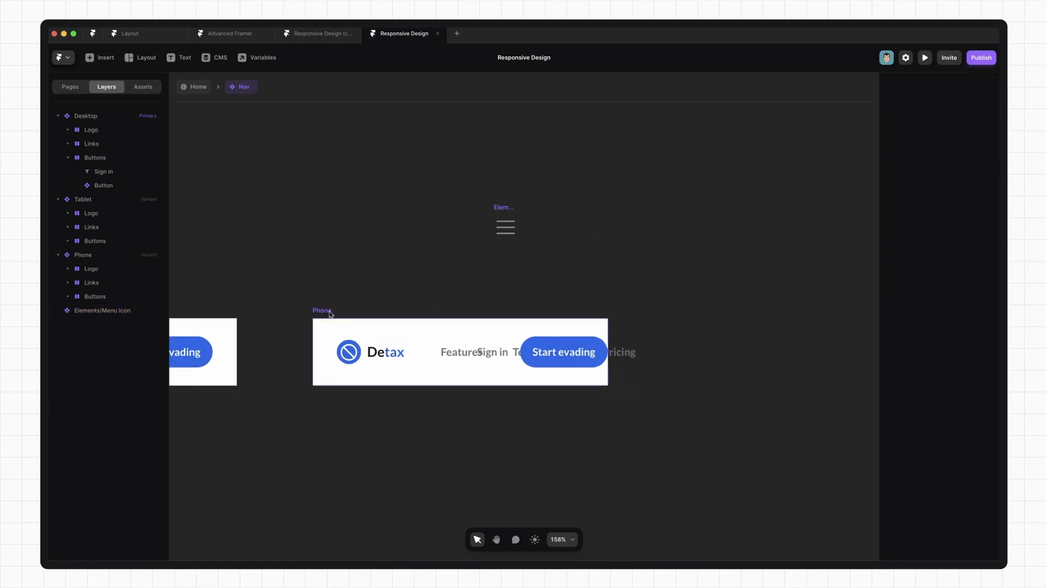
# Rename Phone to 'Phone - Collapsed' and add a 'Phone - Expanded' variant
pyautogui.click(322, 311)
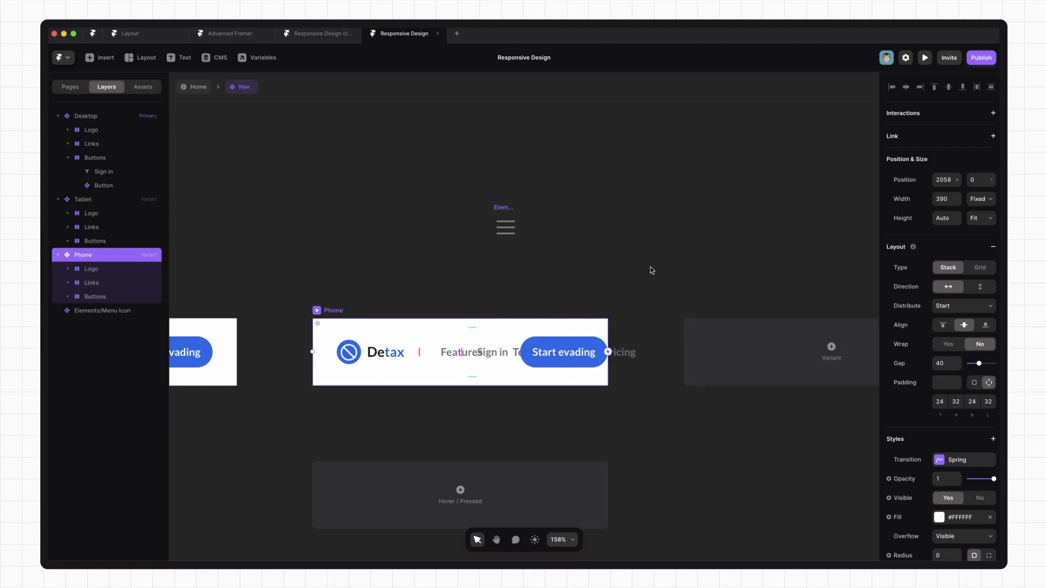
pyautogui.hotkey('ctrl', 'r')
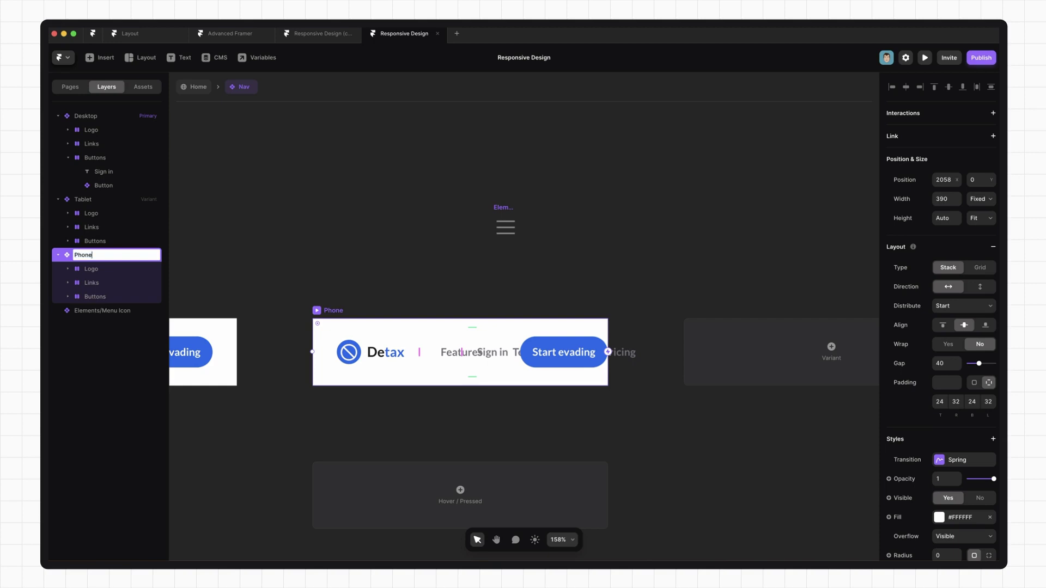
pyautogui.write('- Collapsed')
pyautogui.press('Return')
pyautogui.click(831, 352)
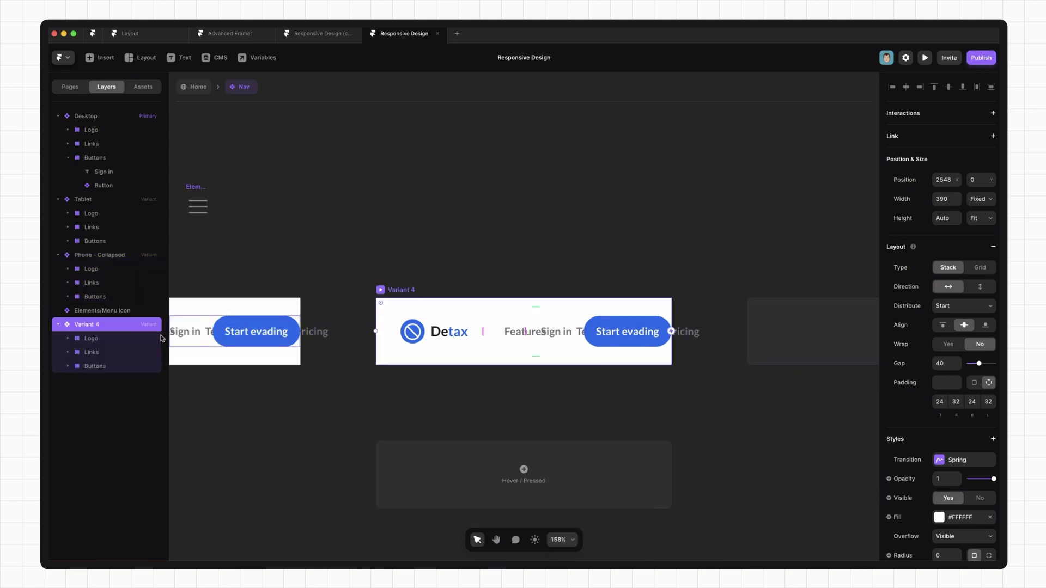
pyautogui.write('Phone - Expanded')
pyautogui.press('Return')
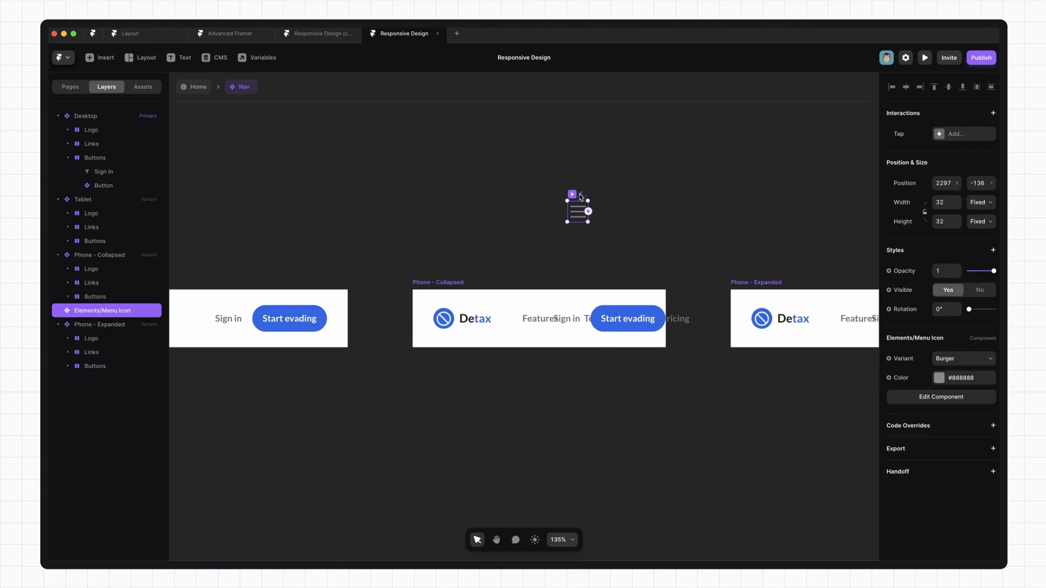
# Add the menu icon to Phone - Collapsed and distribute logo and hamburger with Space Between
pyautogui.moveTo(581, 197); pyautogui.dragTo(515, 320)
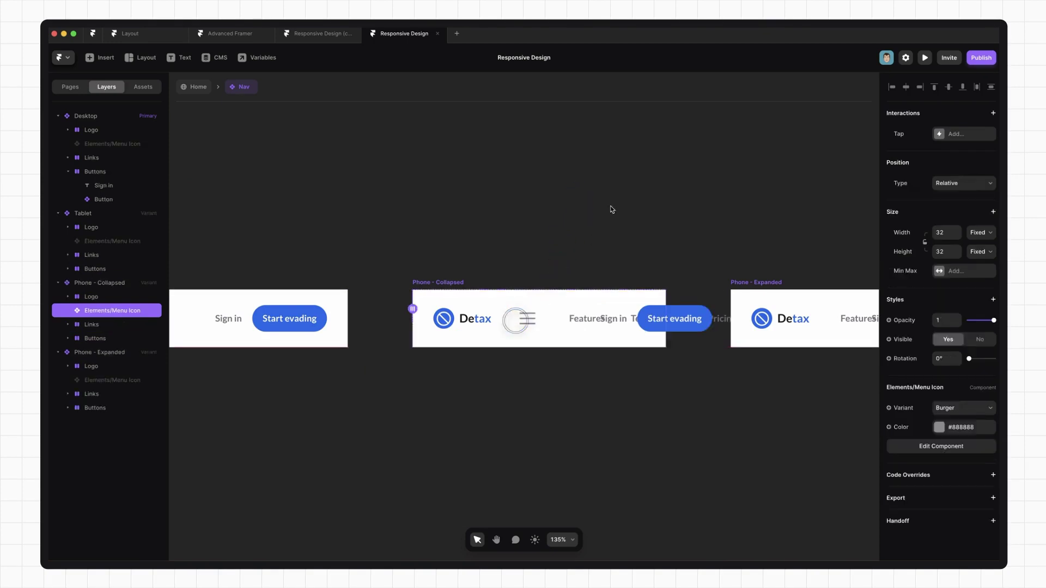
pyautogui.press('Escape')
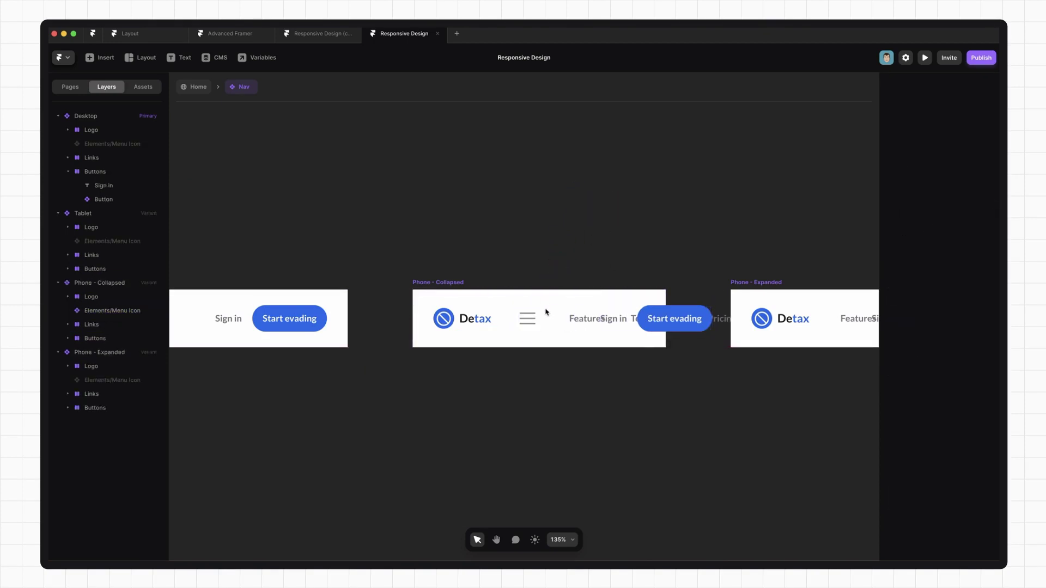
pyautogui.click(428, 285)
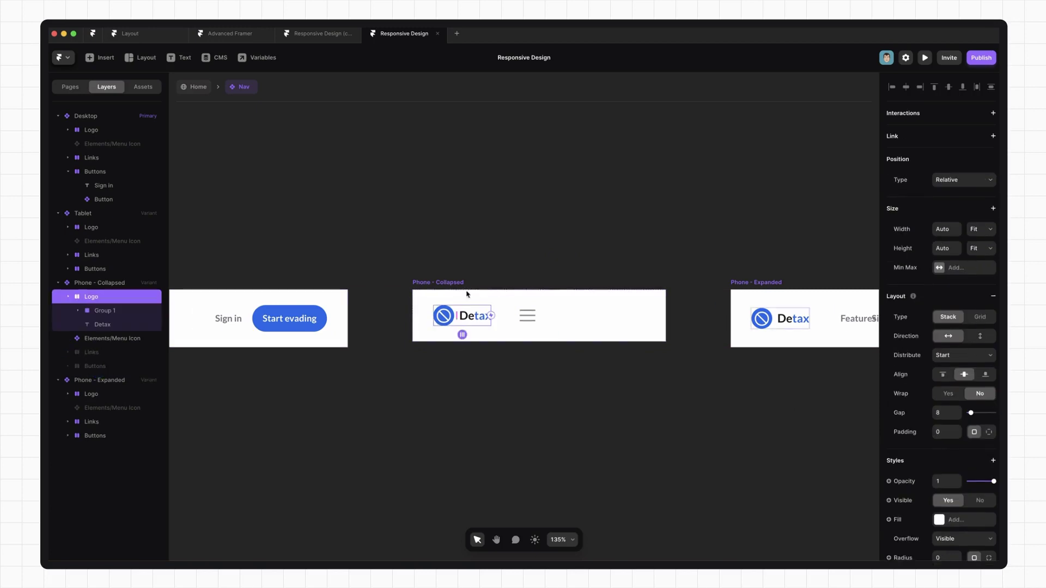
pyautogui.click(964, 306)
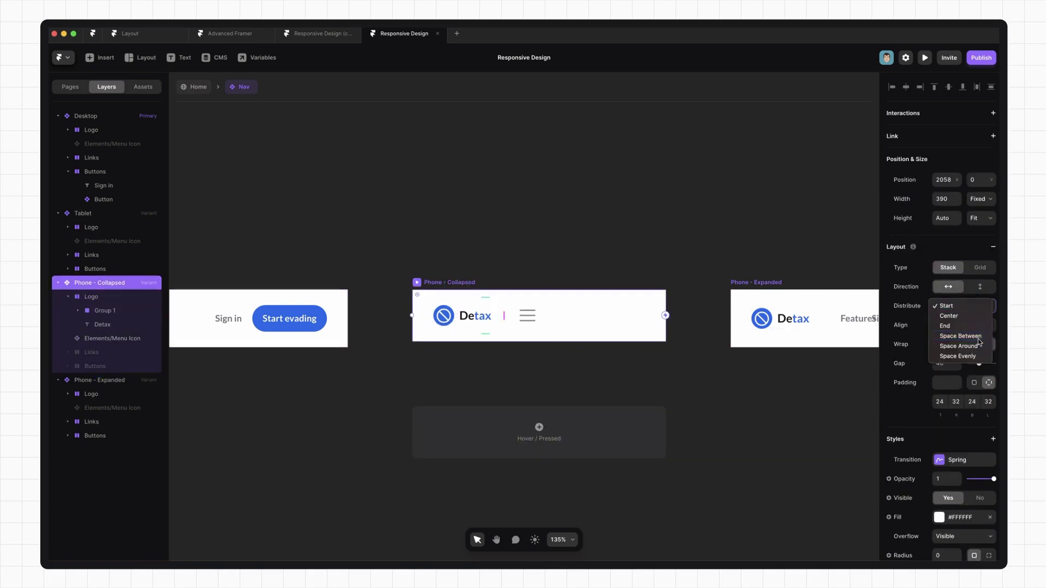
pyautogui.click(956, 344)
pyautogui.click(475, 225)
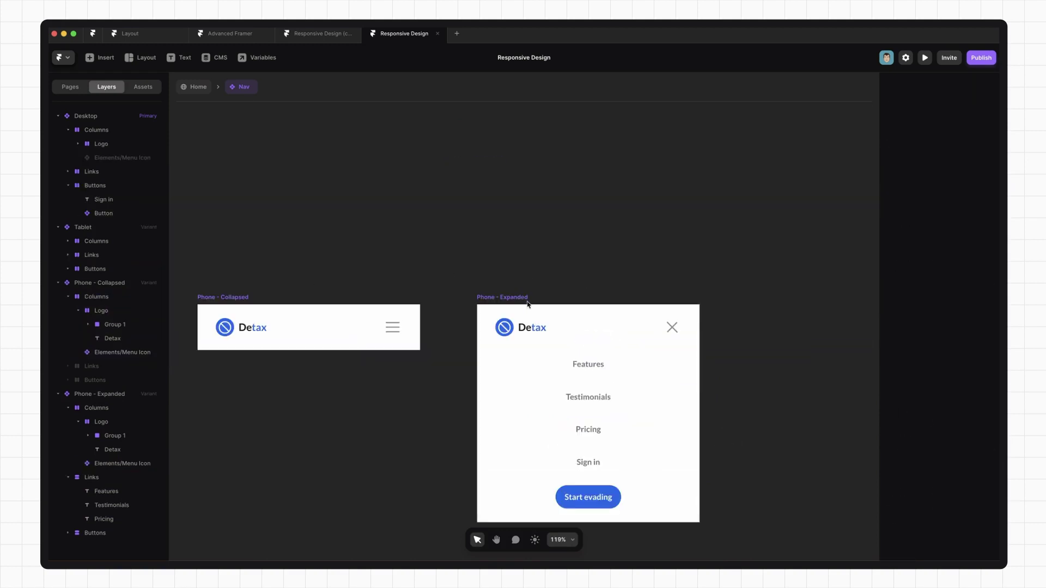
pyautogui.scroll(-1, 618, 253)
# Give the hamburger icon a Tap interaction that sets the variant to Phone - Expanded
pyautogui.click(393, 308)
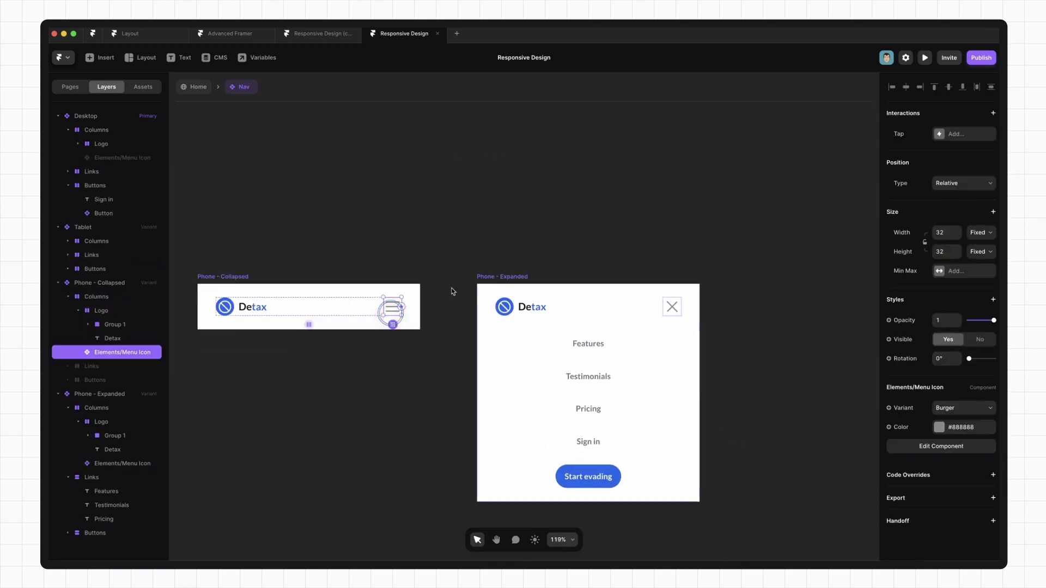
pyautogui.click(965, 135)
pyautogui.click(969, 149)
pyautogui.click(843, 218)
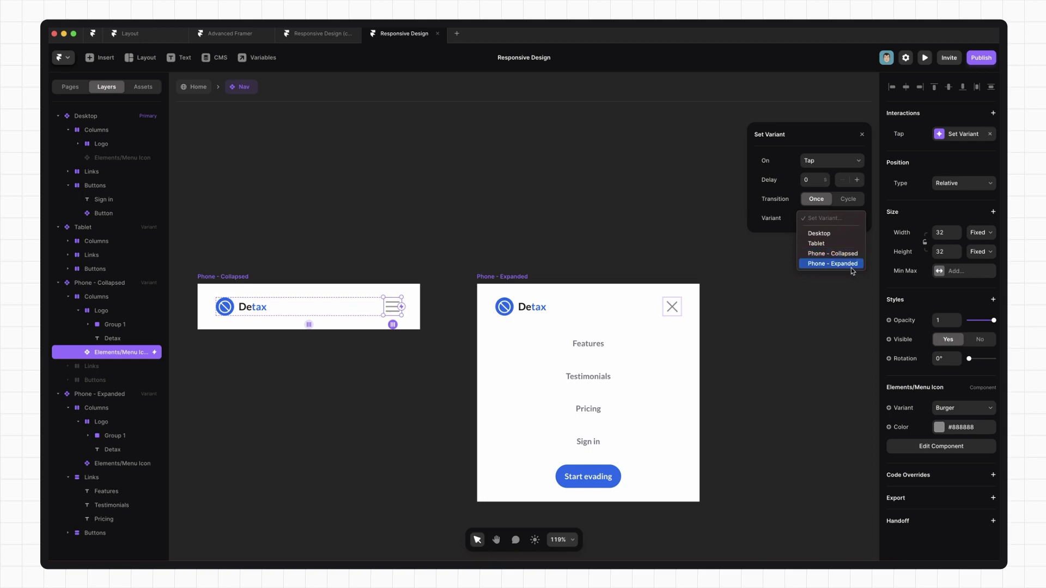
pyautogui.click(832, 263)
# Give the X icon a Tap interaction that sets the variant back to Phone - Collapsed
pyautogui.click(669, 307)
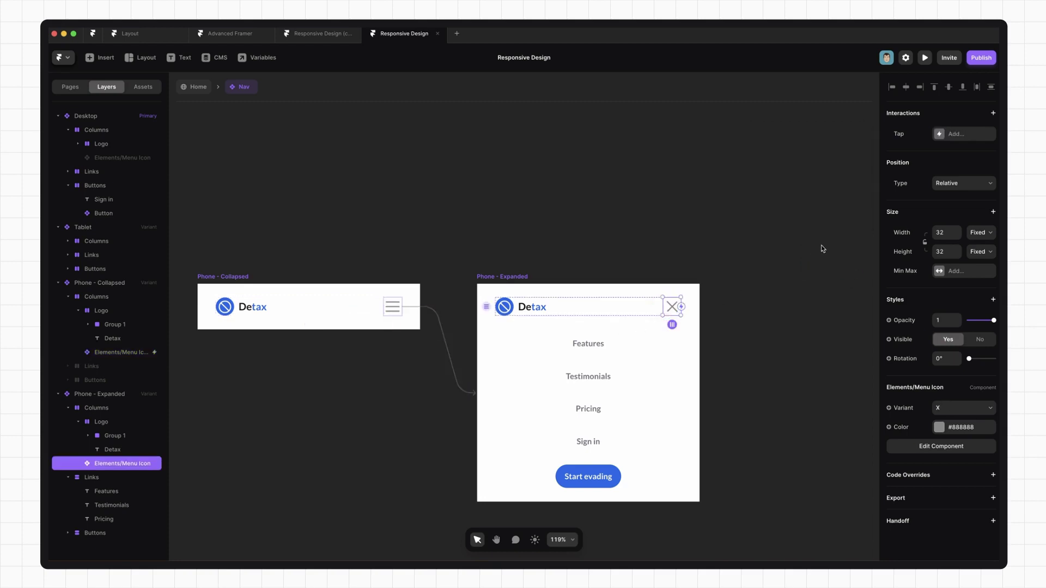
pyautogui.click(940, 134)
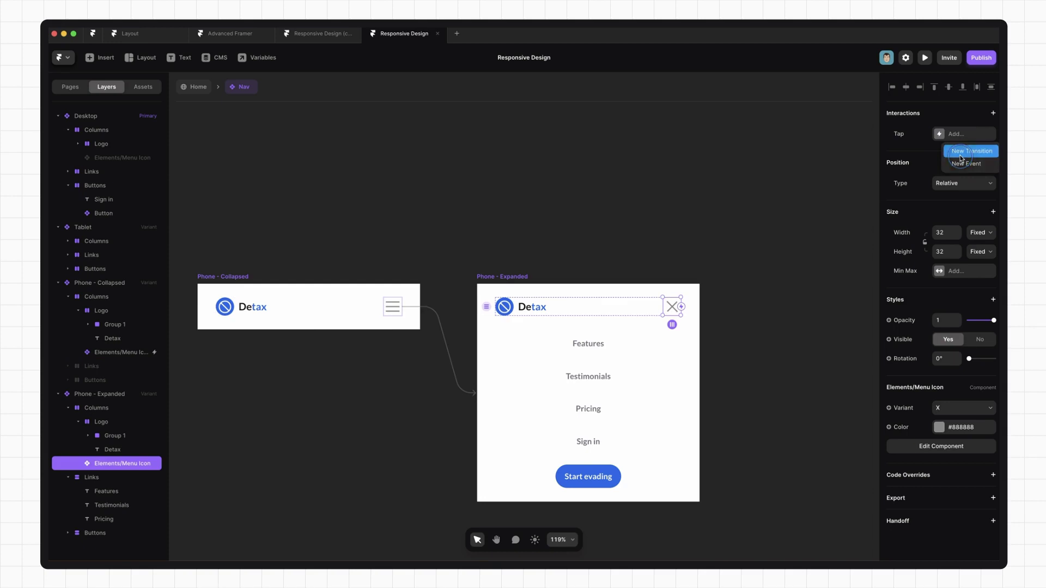
pyautogui.click(969, 154)
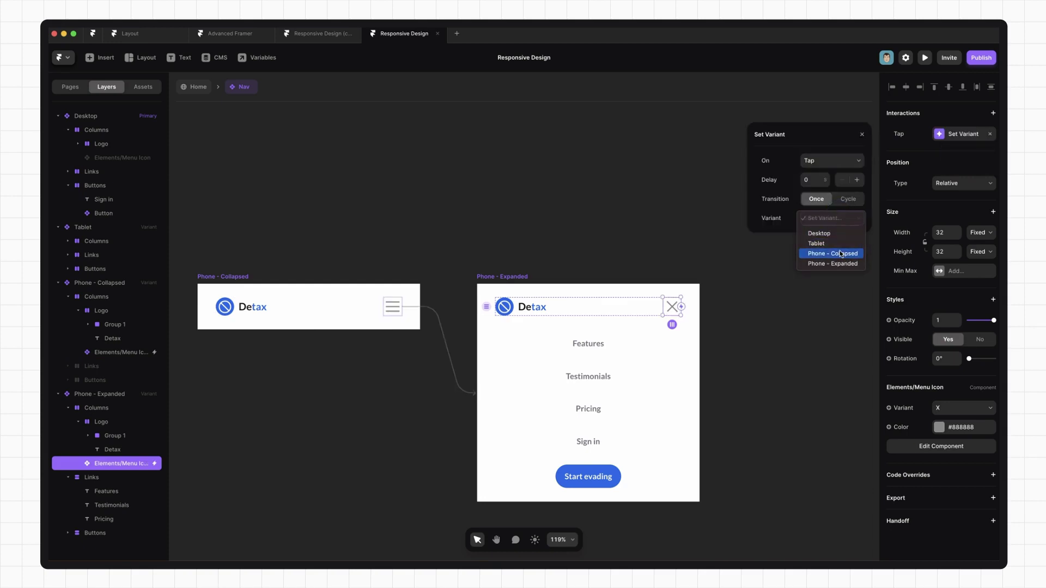
pyautogui.click(832, 254)
pyautogui.click(771, 283)
pyautogui.press('Escape')
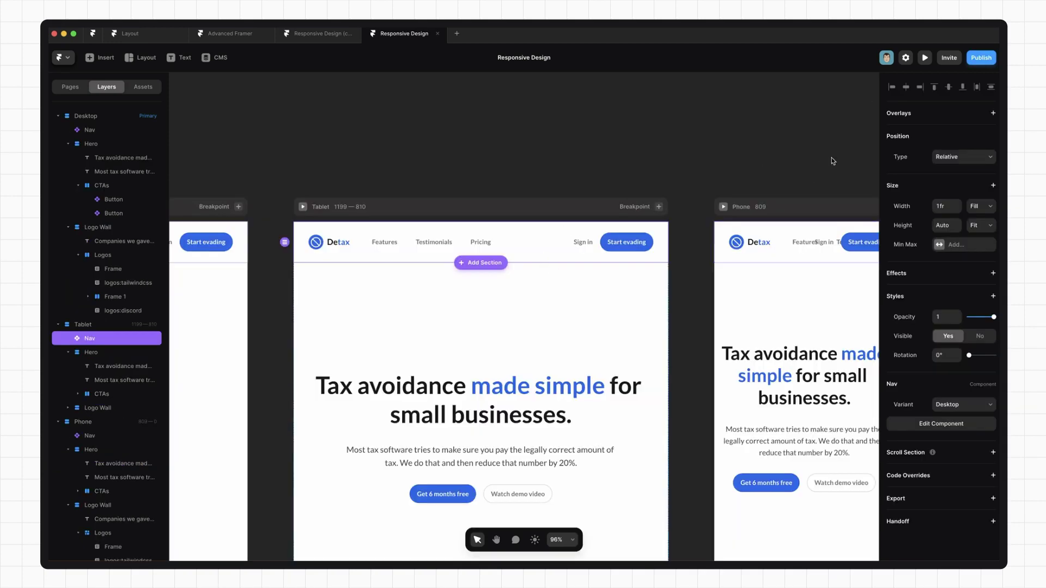
pyautogui.click(924, 57)
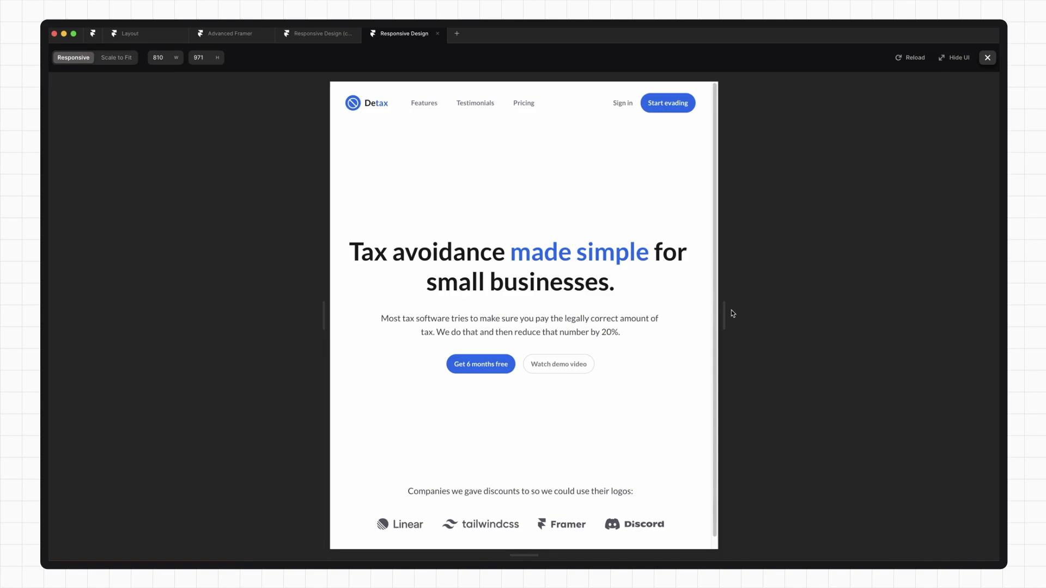
pyautogui.moveTo(726, 314)
pyautogui.mouseDown()
pyautogui.moveTo(810, 304)
pyautogui.moveTo(726, 318)
pyautogui.mouseUp()
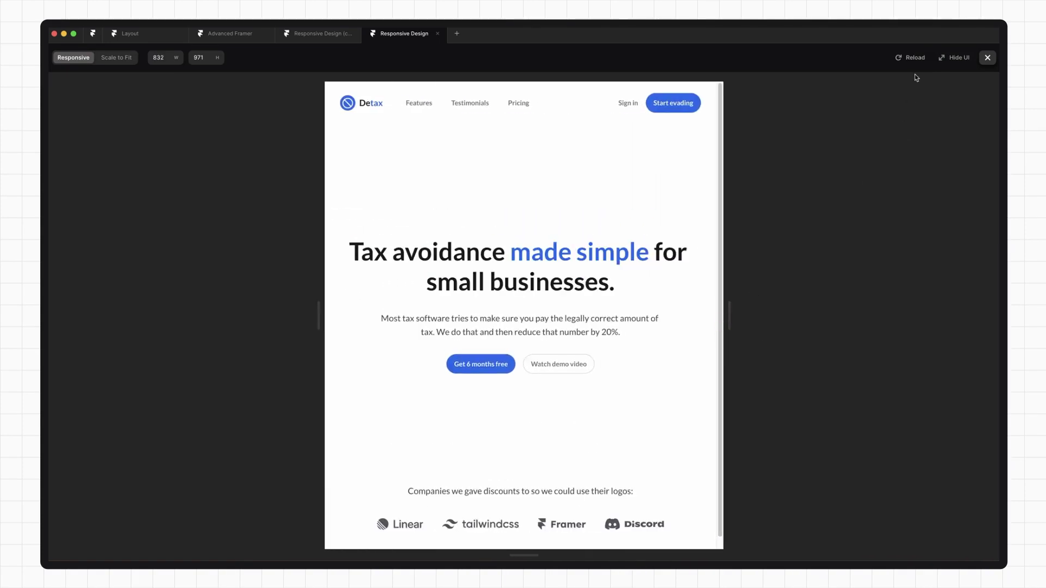
pyautogui.click(988, 57)
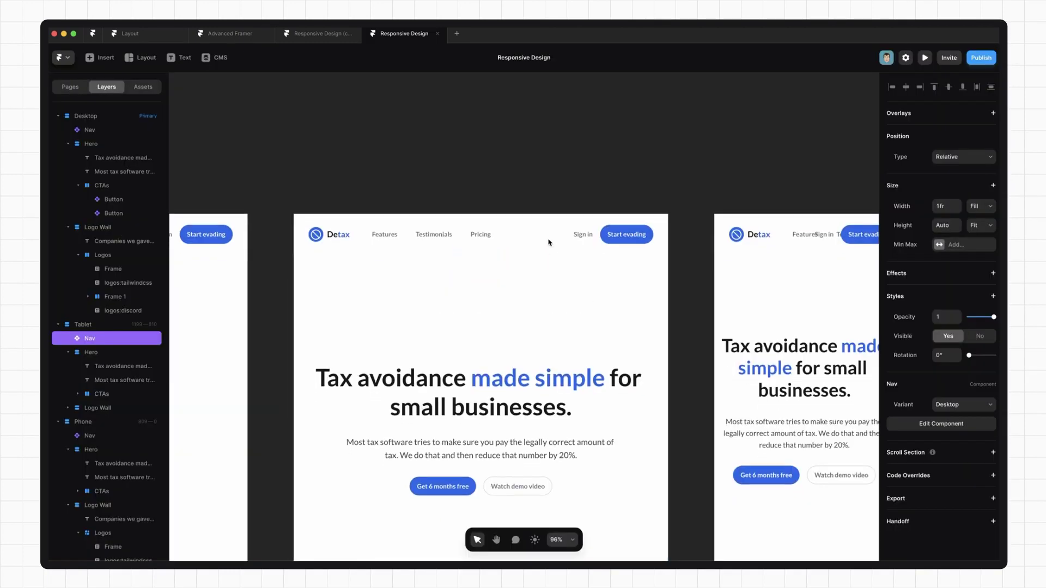
# Set the Tablet breakpoint nav to the Tablet variant and the Phone nav to Phone - Collapsed
pyautogui.click(963, 405)
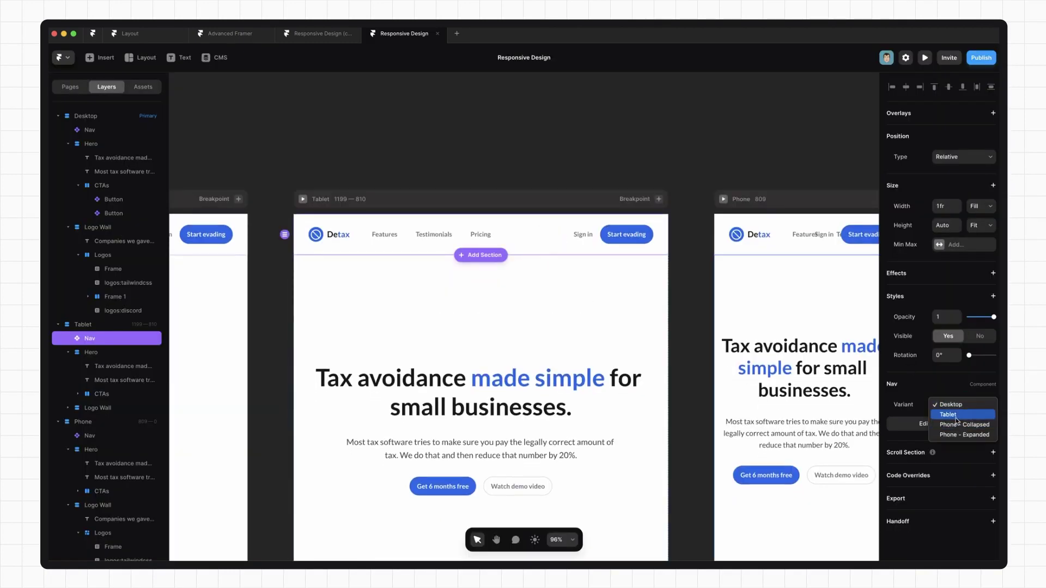
pyautogui.hscroll(5, 613, 358)
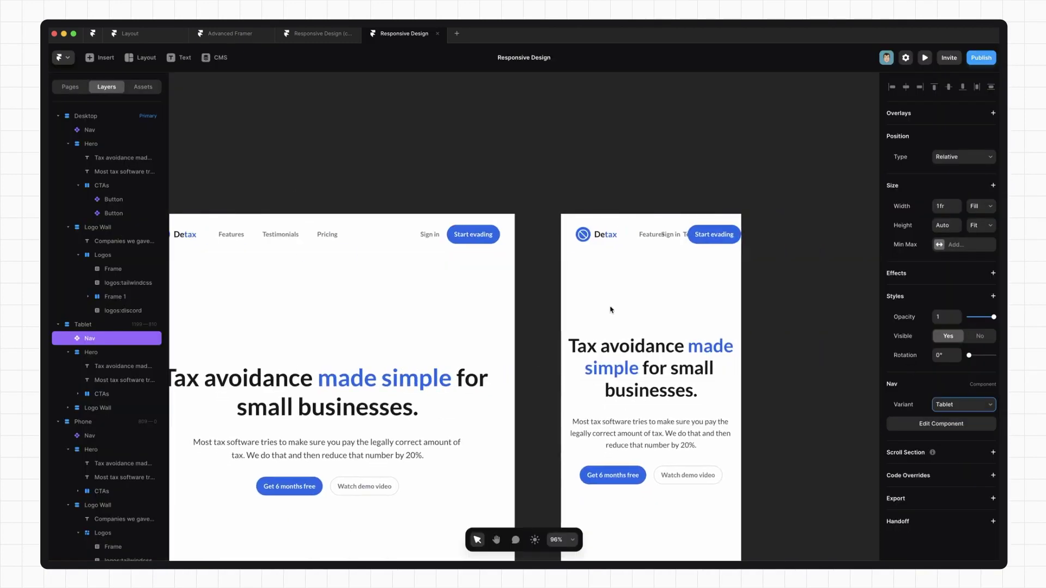
pyautogui.click(639, 233)
pyautogui.click(963, 405)
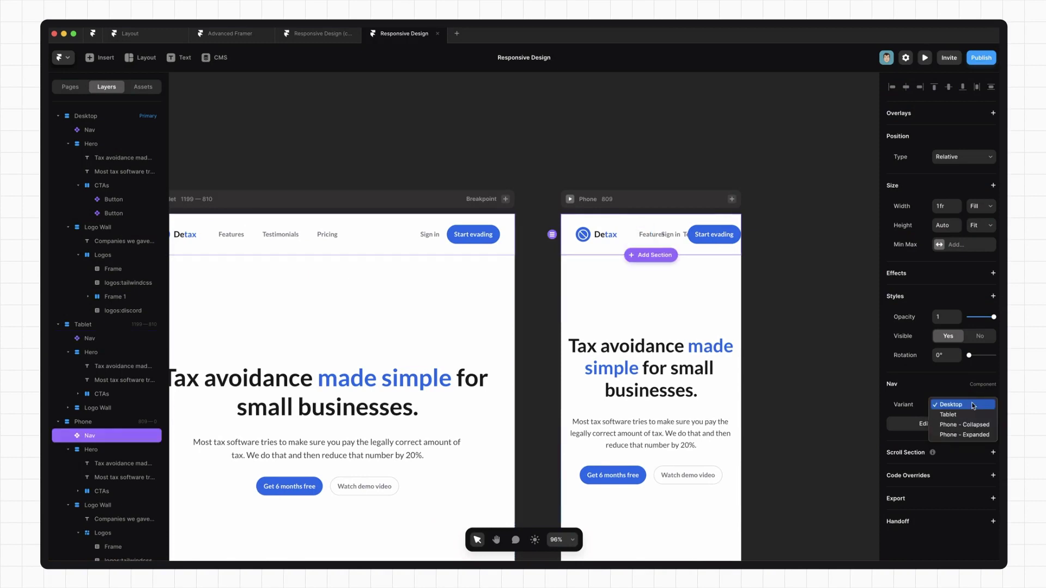
pyautogui.click(969, 424)
pyautogui.press('Escape')
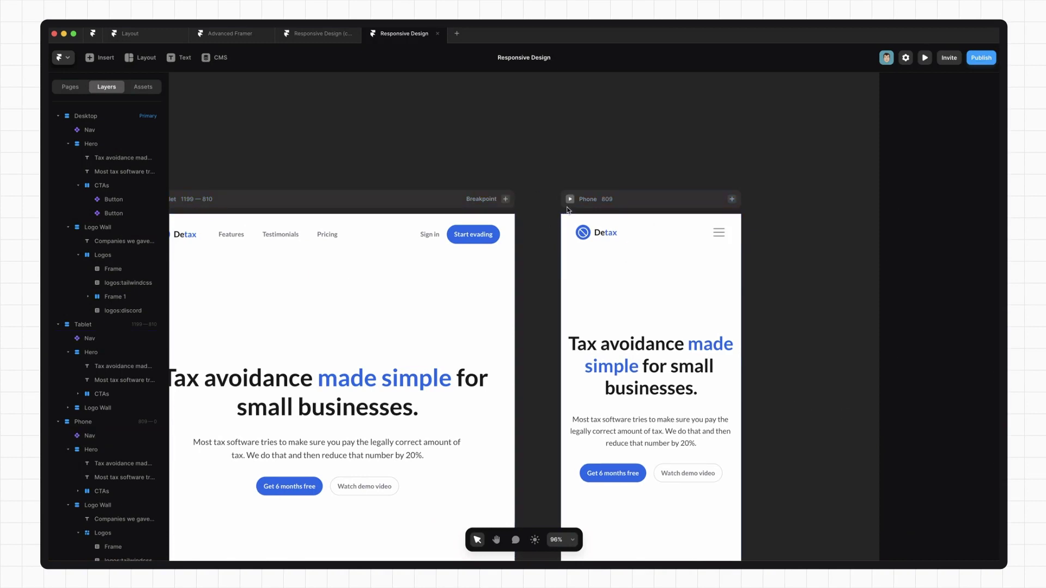
# Preview the page, resize the viewport, and confirm the hamburger expands into stacked links
pyautogui.click(571, 199)
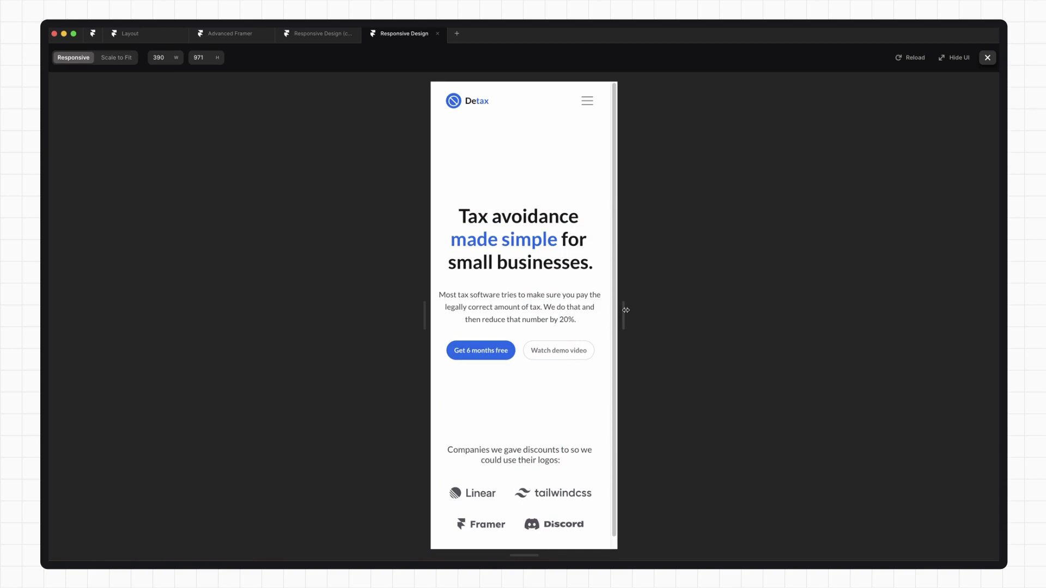
pyautogui.moveTo(626, 310)
pyautogui.mouseDown()
pyautogui.moveTo(670, 338)
pyautogui.moveTo(777, 332)
pyautogui.moveTo(713, 332)
pyautogui.mouseUp()
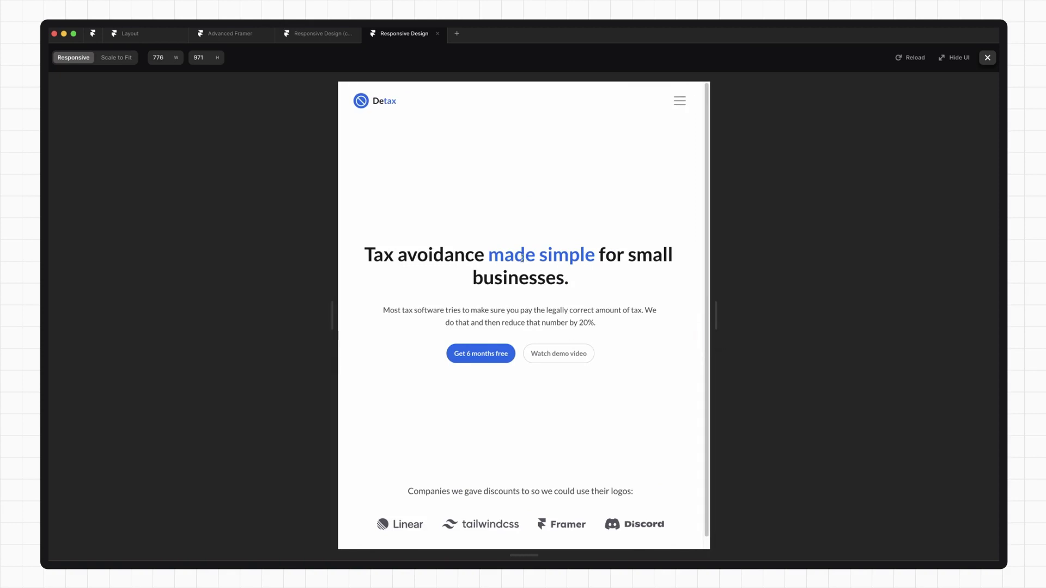
pyautogui.click(679, 101)
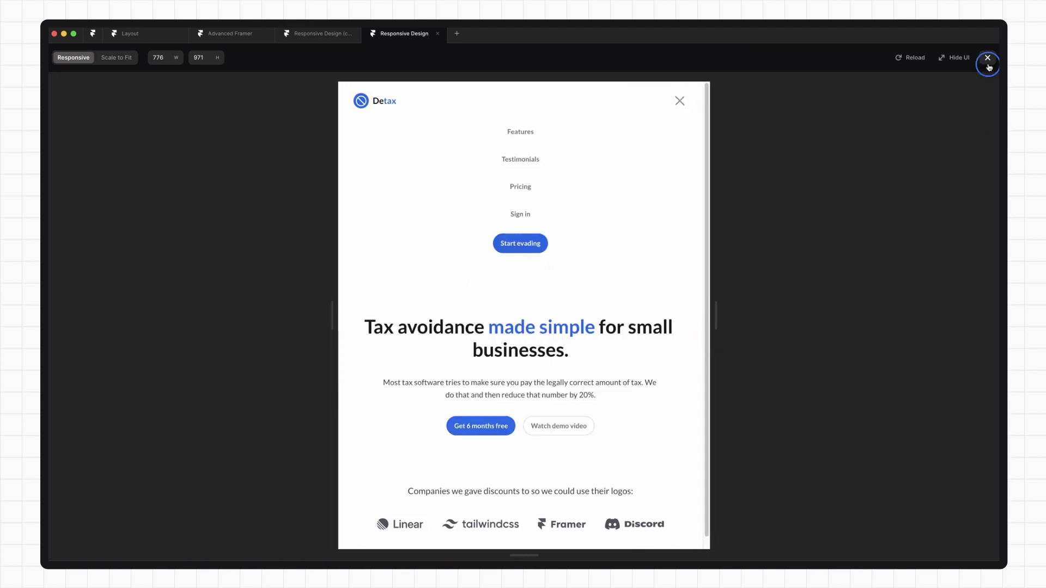
pyautogui.click(988, 57)
# Make the Phone nav Fixed with 100% relative width, then preview the Phone breakpoint
pyautogui.click(984, 158)
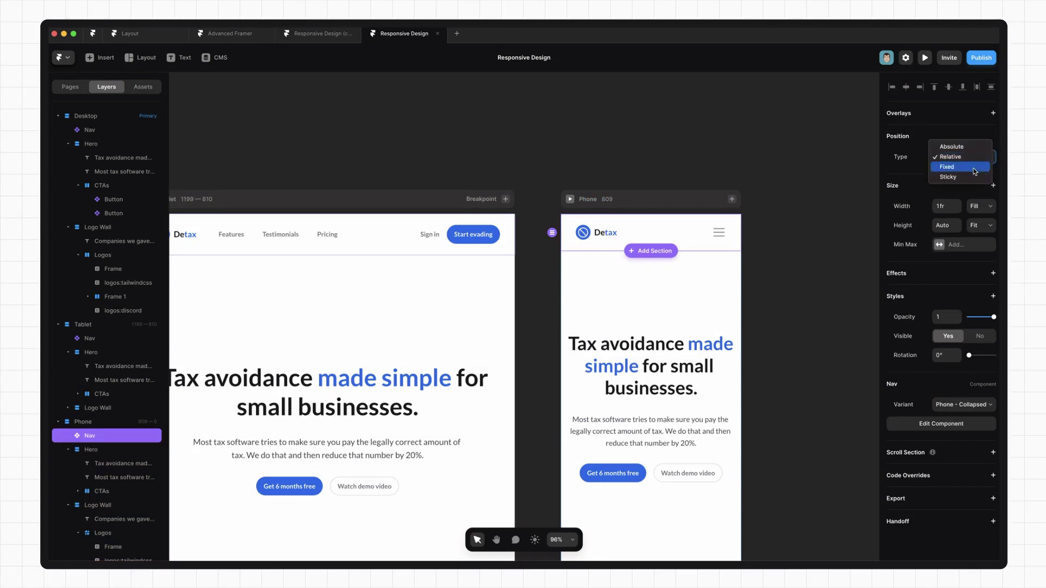
pyautogui.click(948, 166)
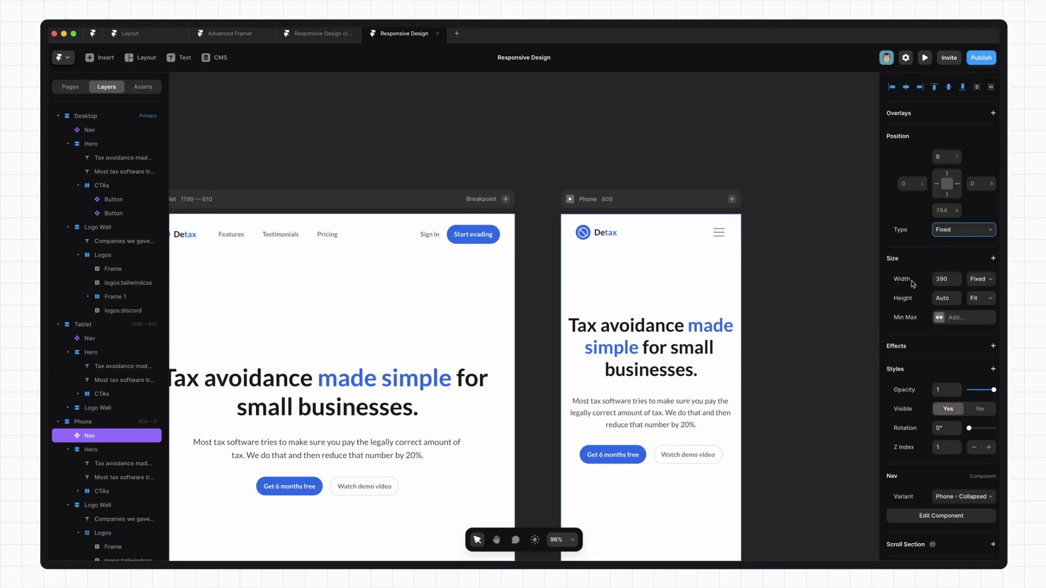
pyautogui.click(983, 279)
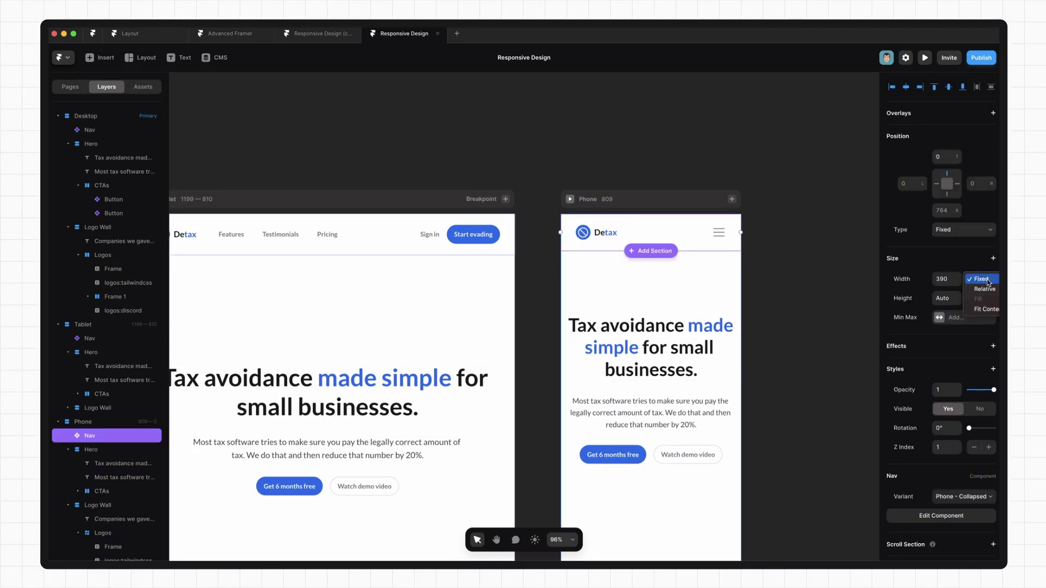
pyautogui.click(985, 289)
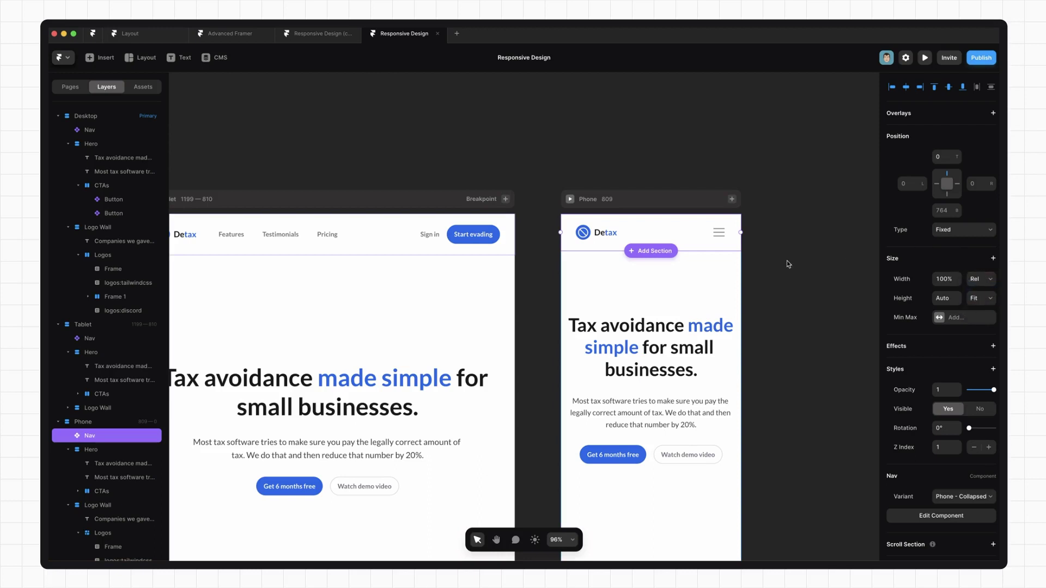
pyautogui.click(579, 200)
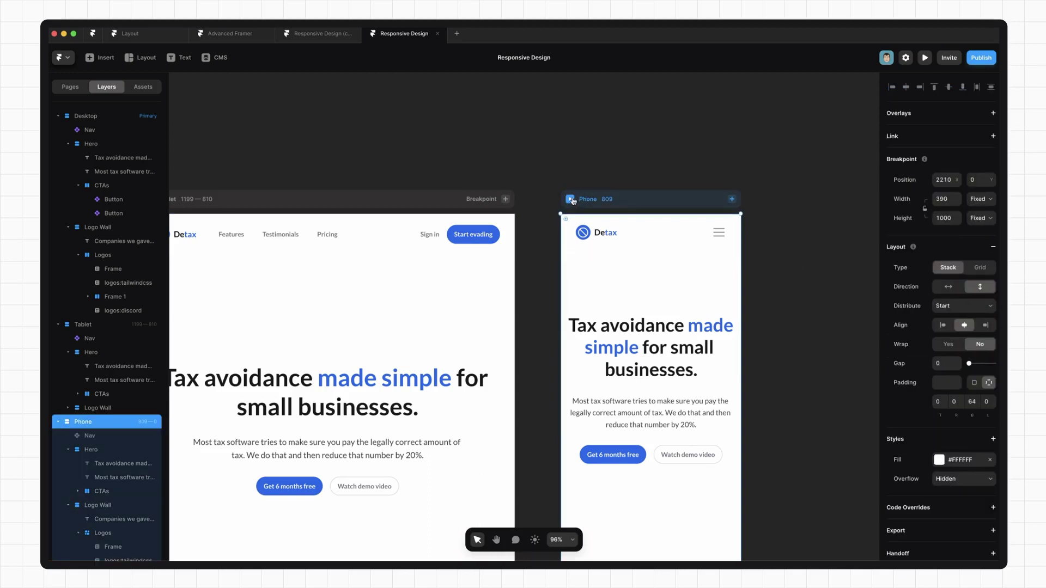
pyautogui.hotkey('ctrl', 'p')
# Resize the preview to phone width, open the hamburger menu over the hero, then exit preview
pyautogui.moveTo(623, 314); pyautogui.dragTo(624, 309)
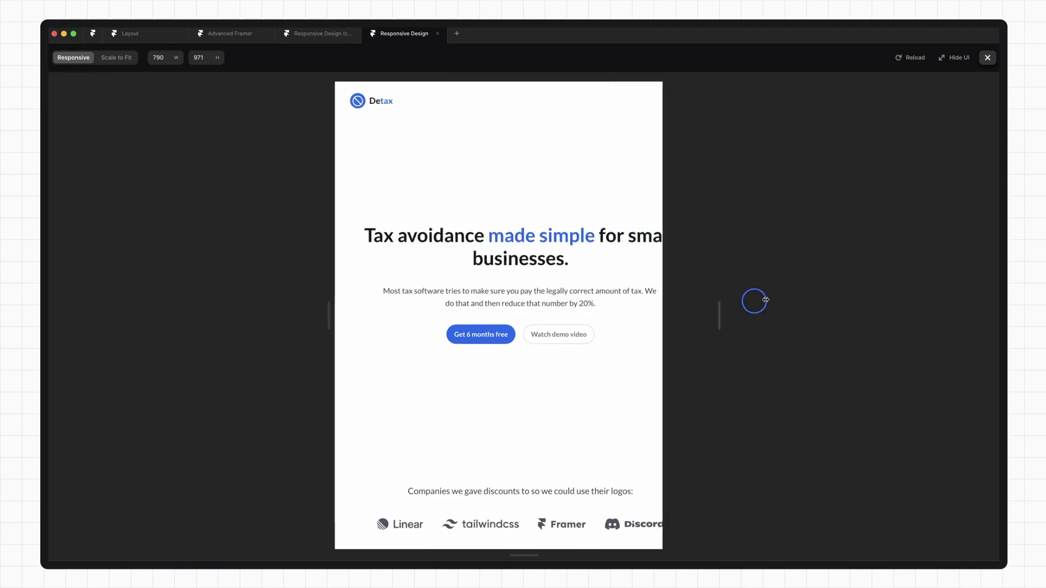
pyautogui.click(585, 101)
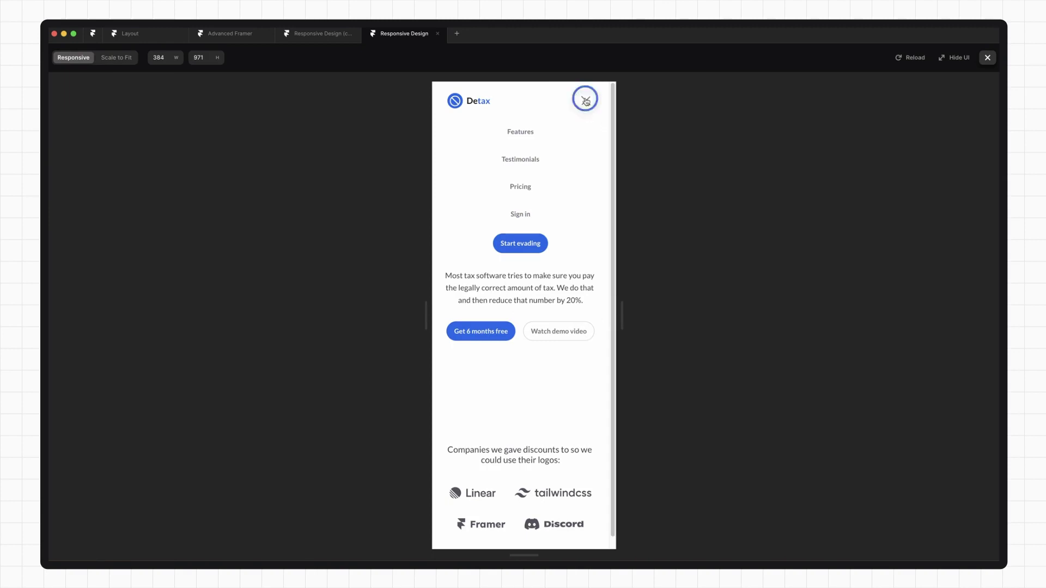
pyautogui.press('Escape')
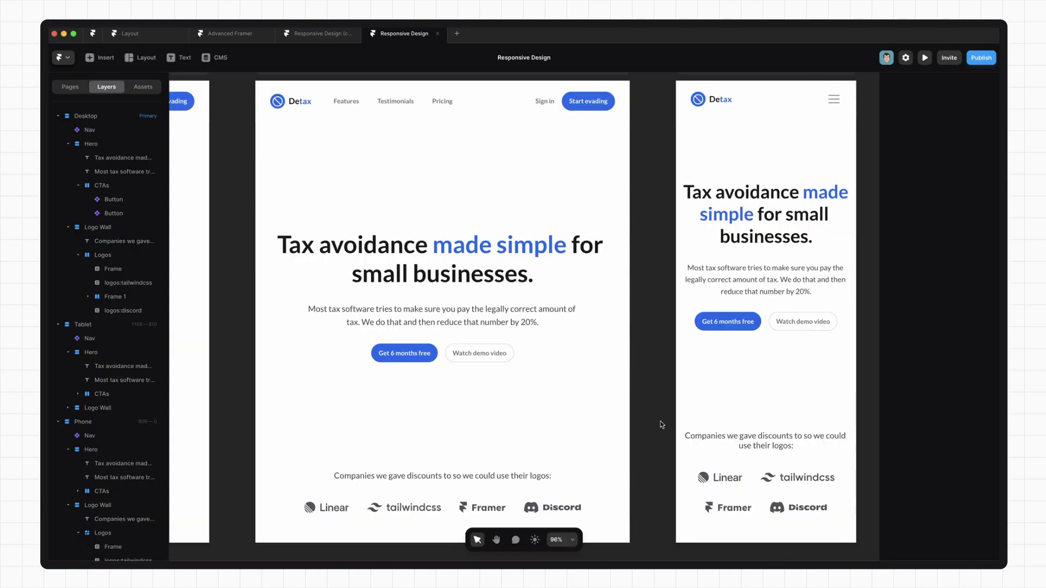